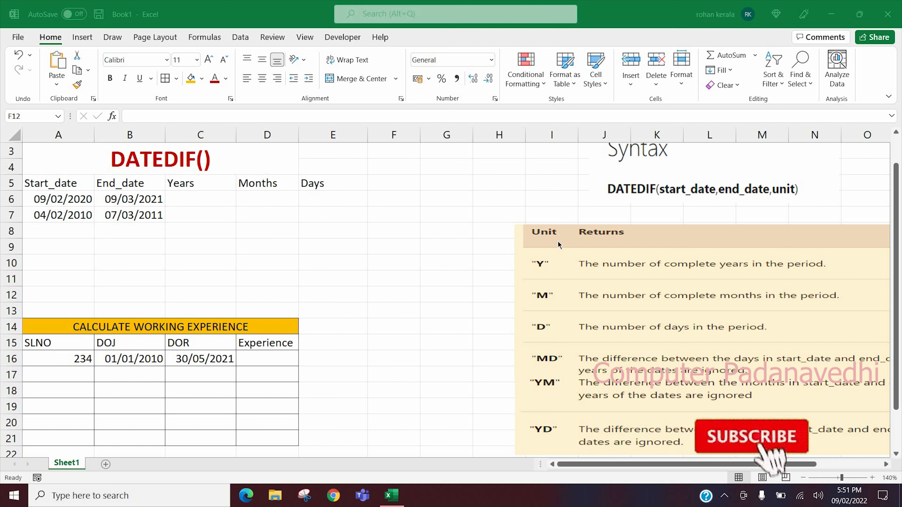
Step: Look through the list of built-in Date & Time functions
click(211, 39)
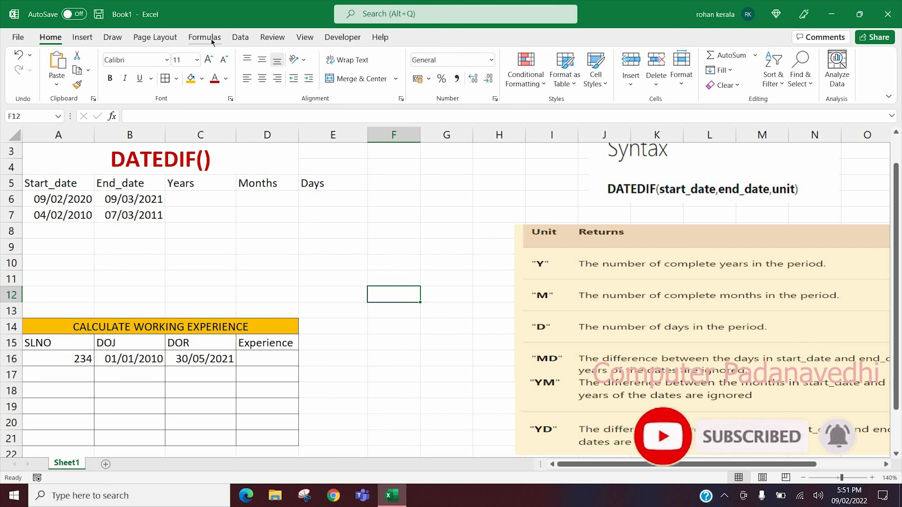
click(212, 38)
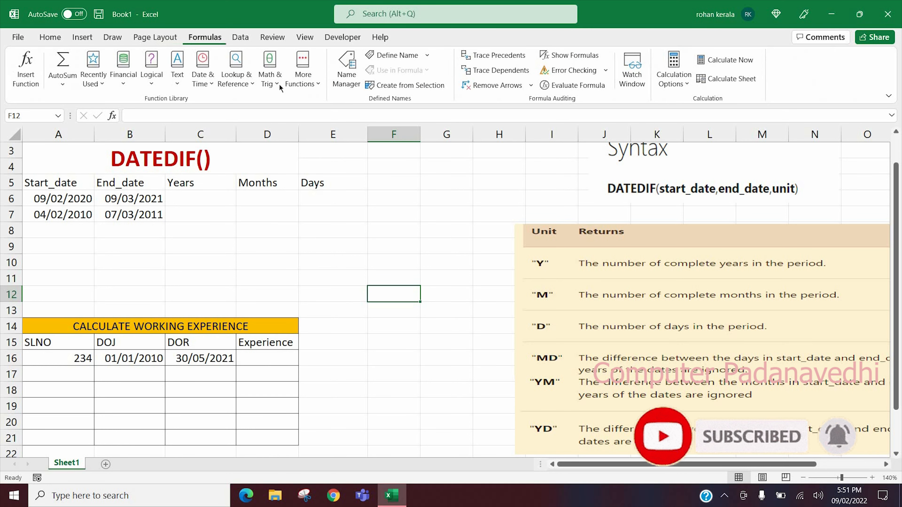
click(211, 83)
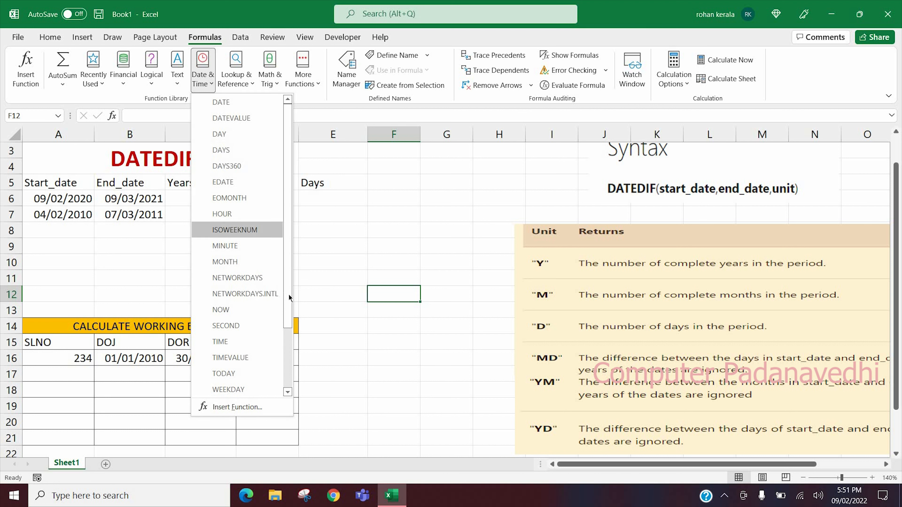
scroll(284, 331, down, 1)
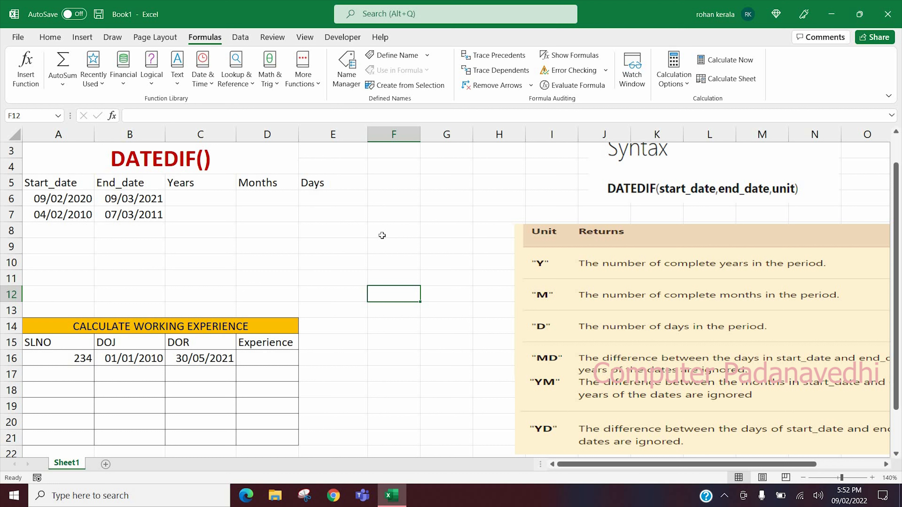
click(317, 252)
text(=DATEDIF)
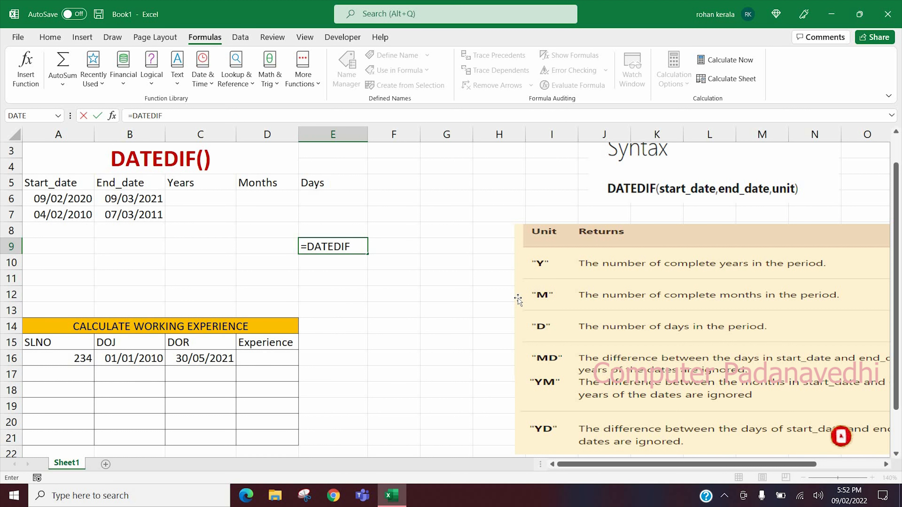
key(BackSpace)
key(BackSpace)
key(BackSpace)
key(BackSpace)
key(BackSpace)
key(BackSpace)
key(BackSpace)
key(BackSpace)
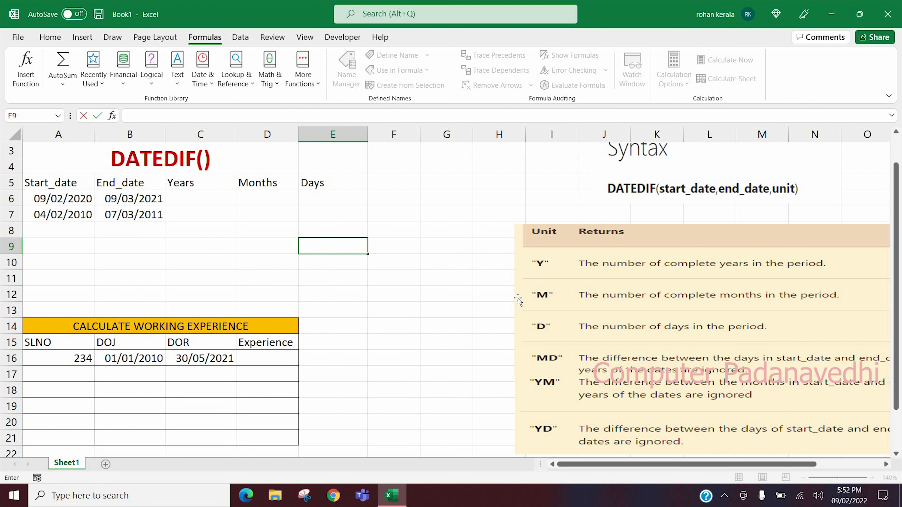
click(395, 290)
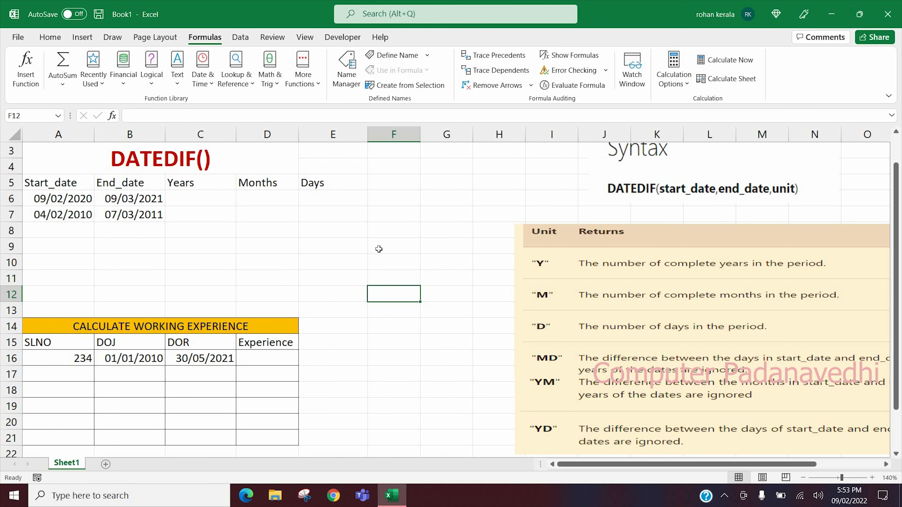
Step: Calculate the complete years between the first row's start and end dates in C6 with =DATEDIF(A6,B6,"y")
drag(635, 466, 663, 465)
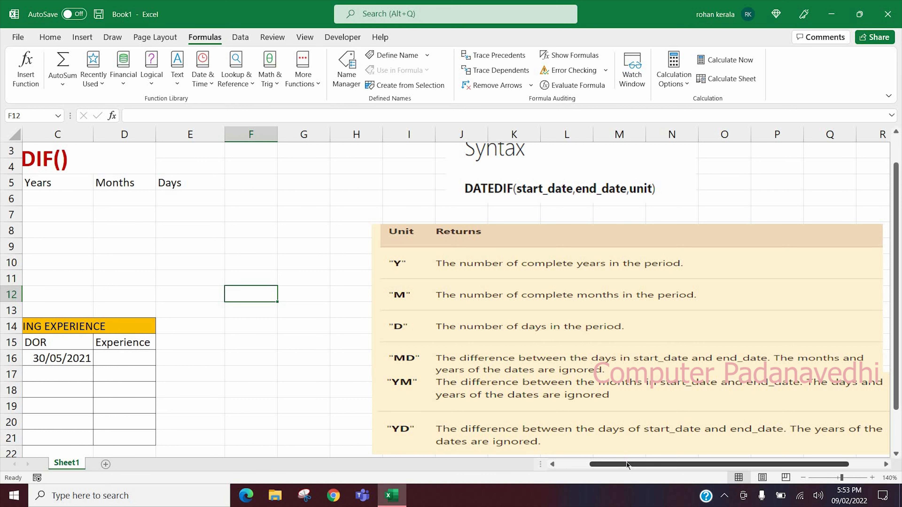
drag(626, 468, 594, 468)
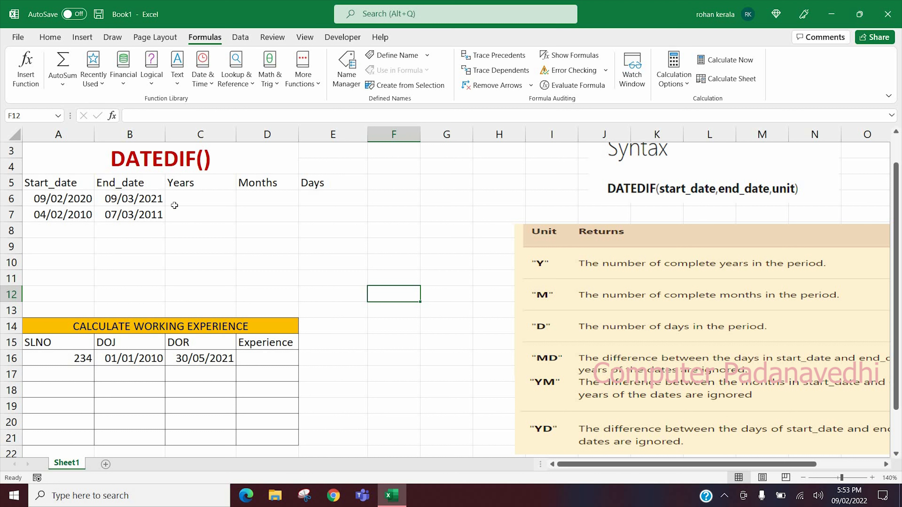
click(186, 196)
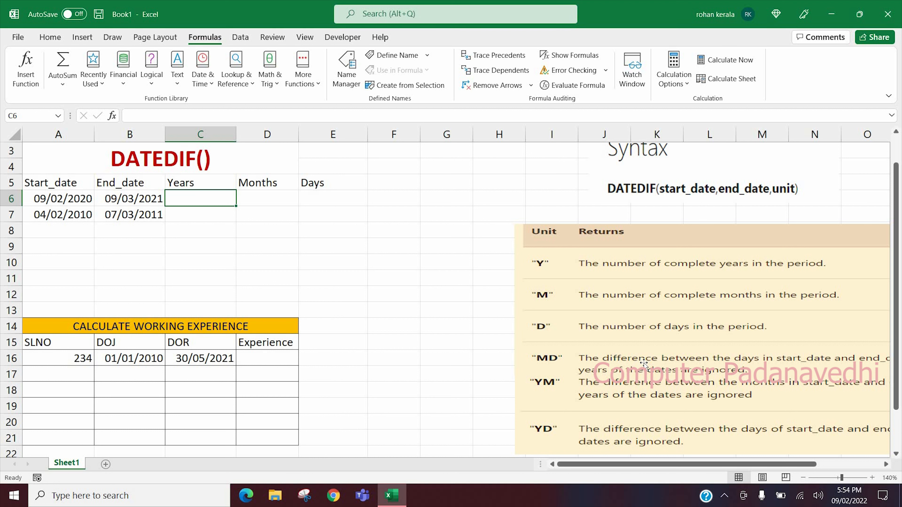
text(=DATE)
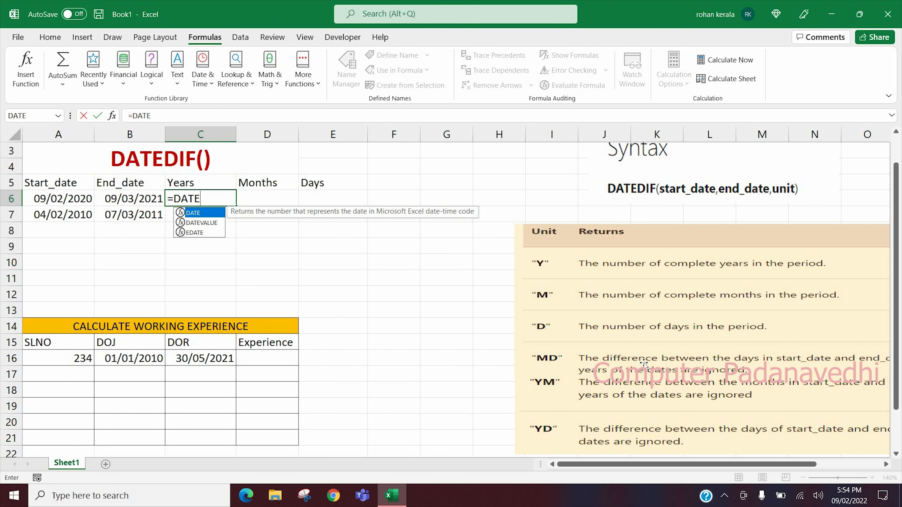
text(DIF)
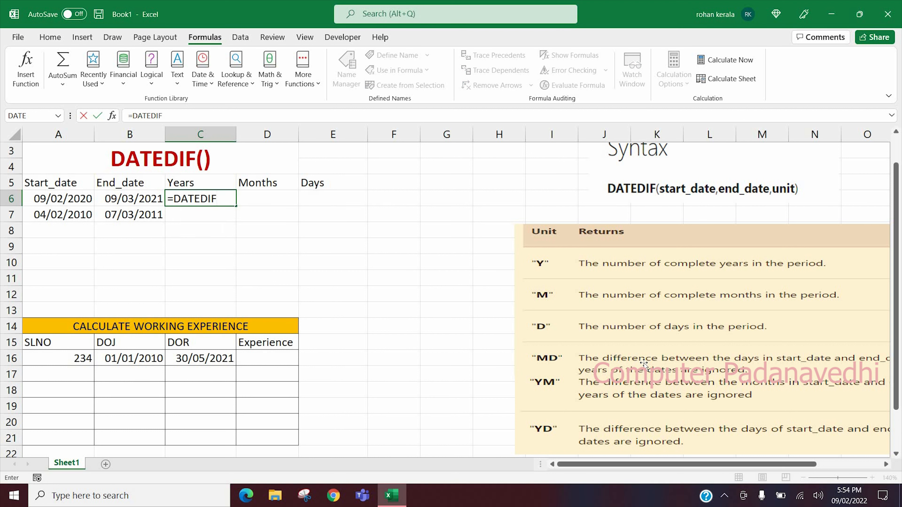
text(()
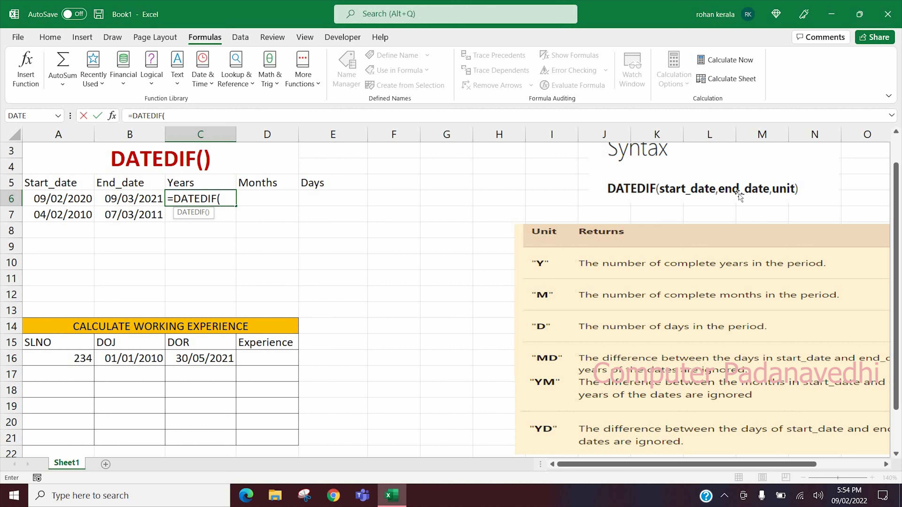
click(60, 199)
text(,)
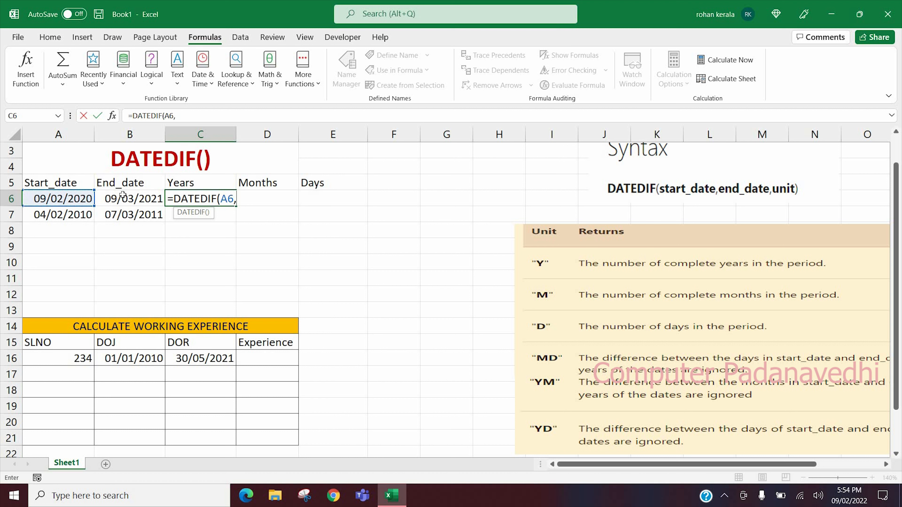
click(122, 199)
text(,)
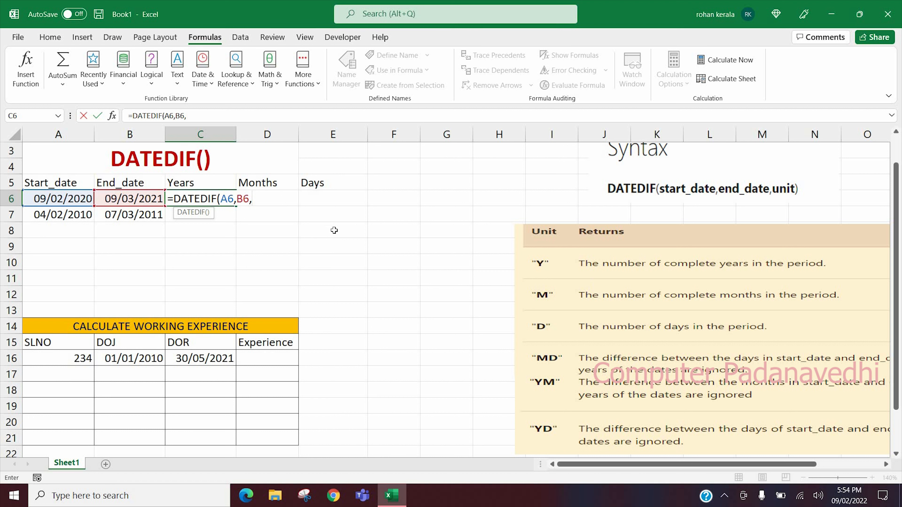
text("y"))
key(Return)
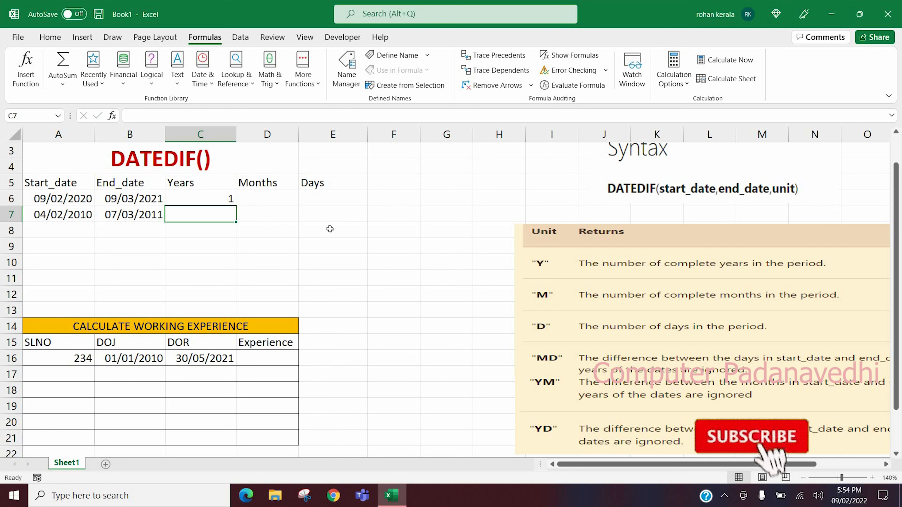
Step: Fill the years formula from C6 down to C7 for the second pair of dates
click(220, 198)
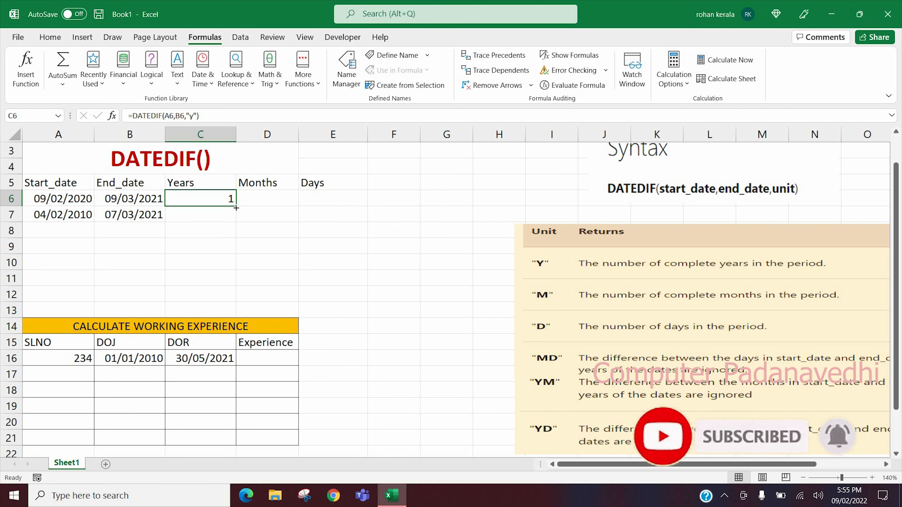
drag(236, 207, 236, 218)
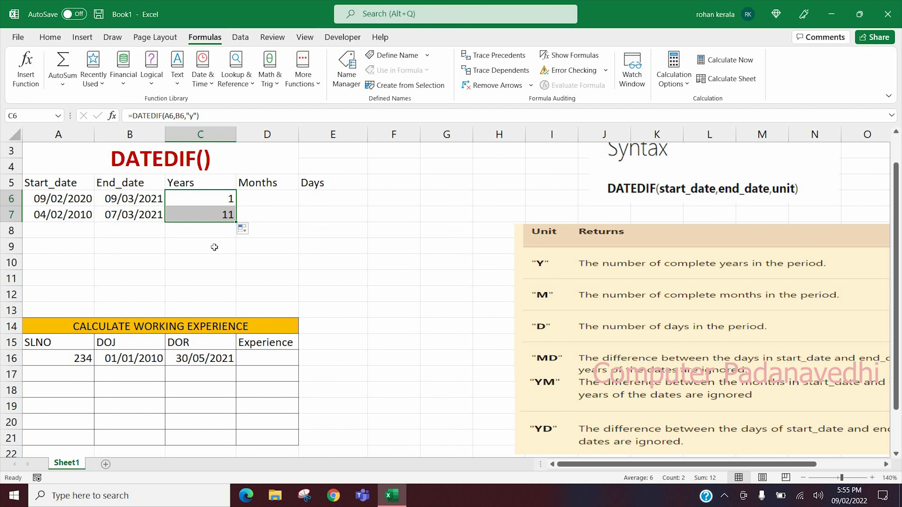
click(288, 250)
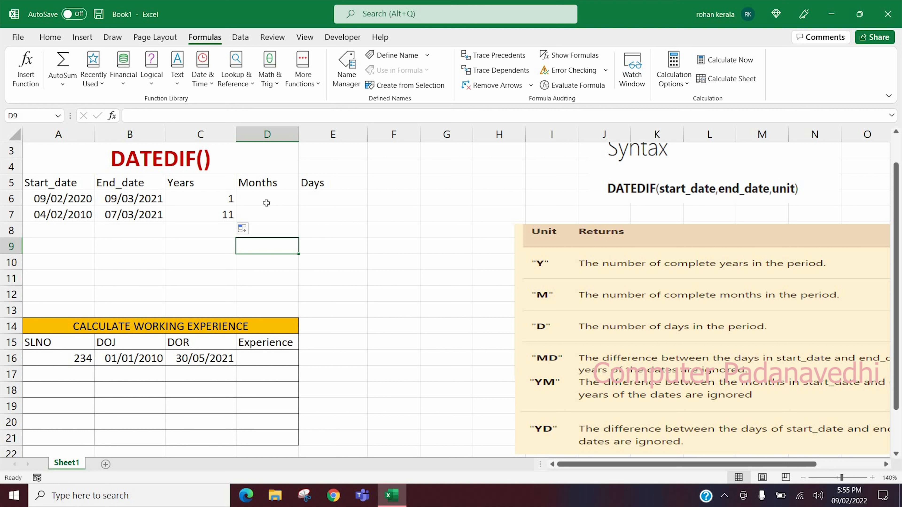
click(394, 277)
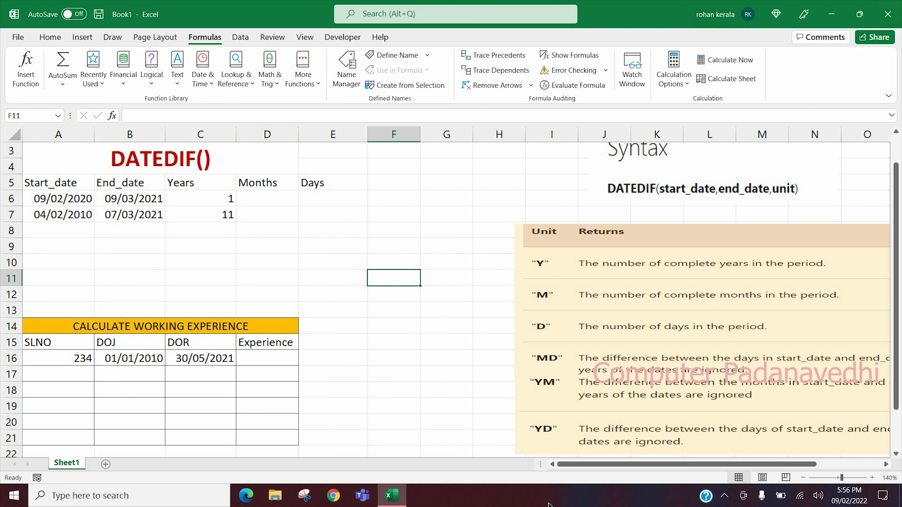
Step: Calculate the complete months in D6 with =DATEDIF(A6,B6,"M") and fill the formula down to D7
click(267, 201)
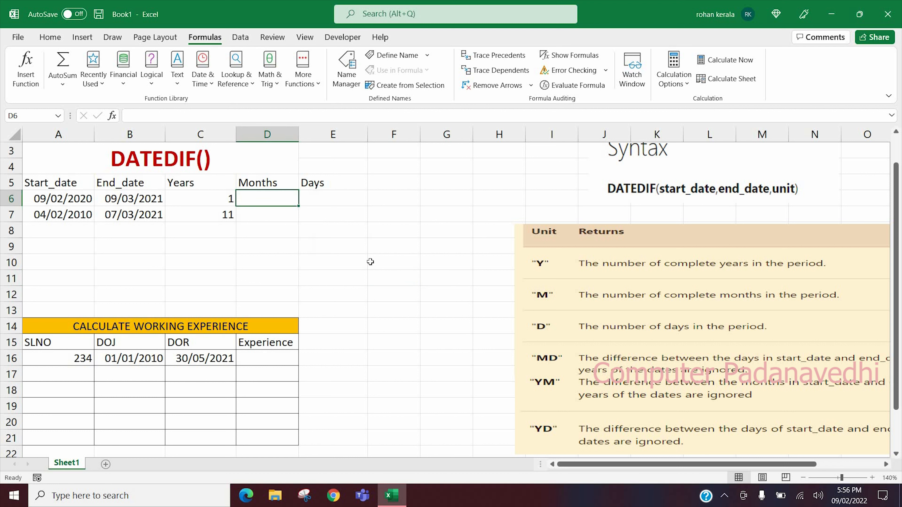
text(DATE)
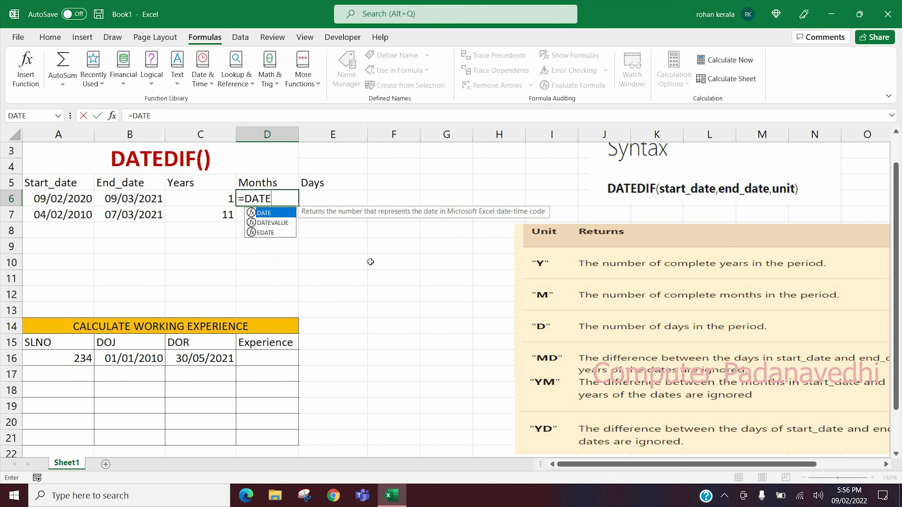
text(DIF()
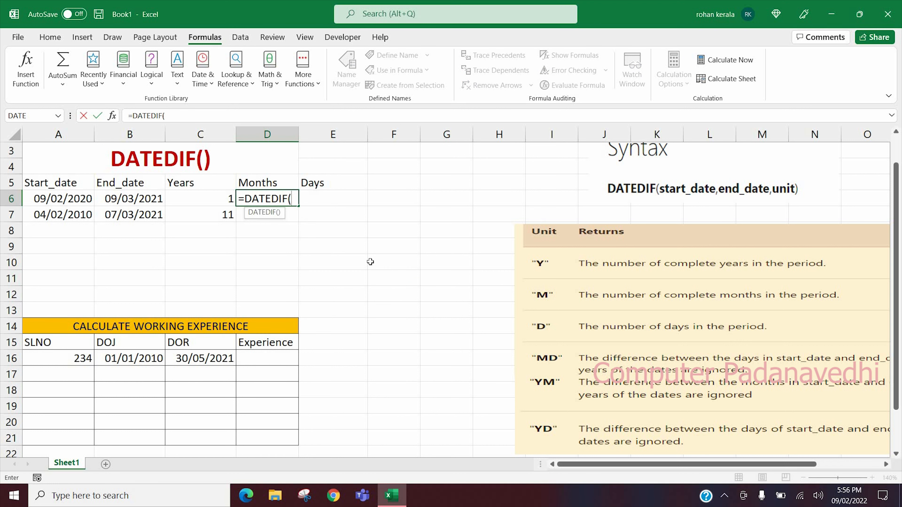
click(60, 199)
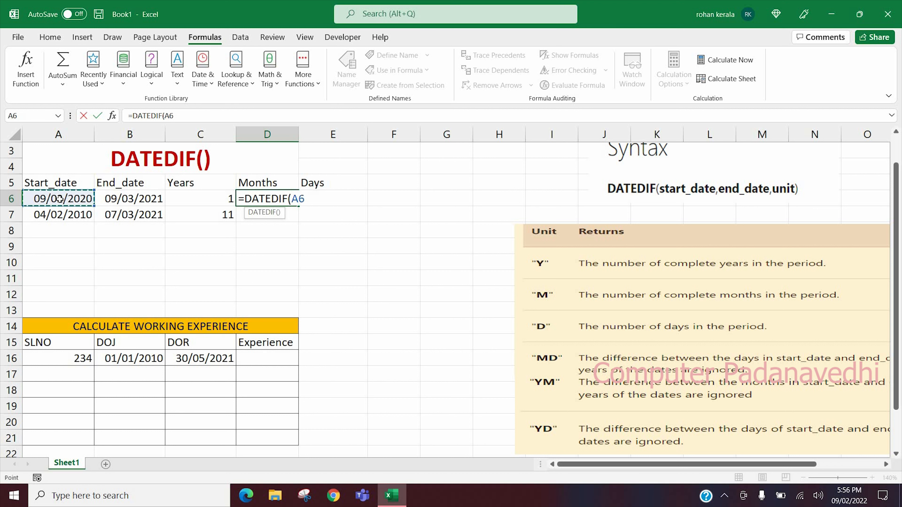
text(,)
click(117, 197)
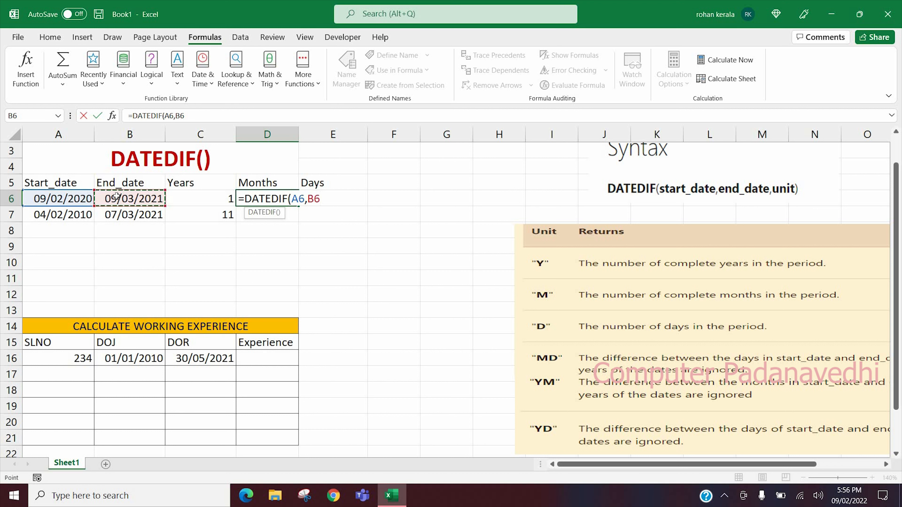
text(,"M")
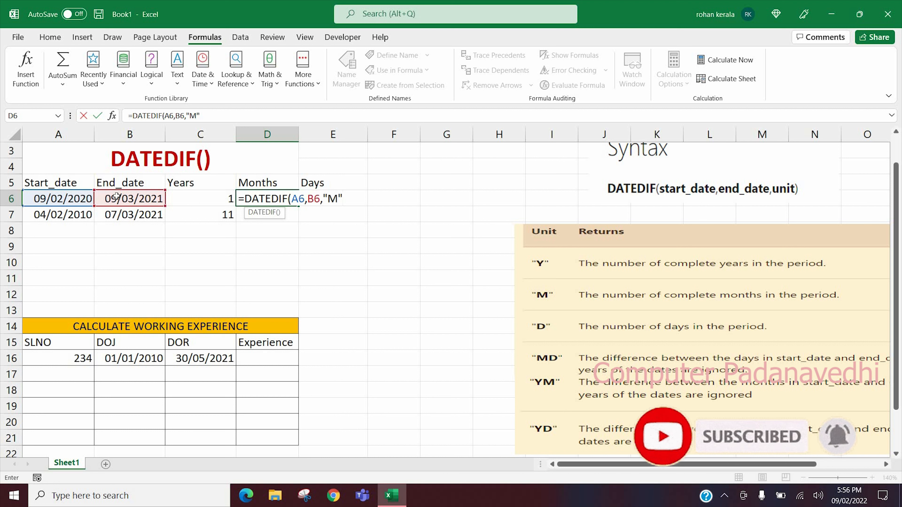
text())
key(Return)
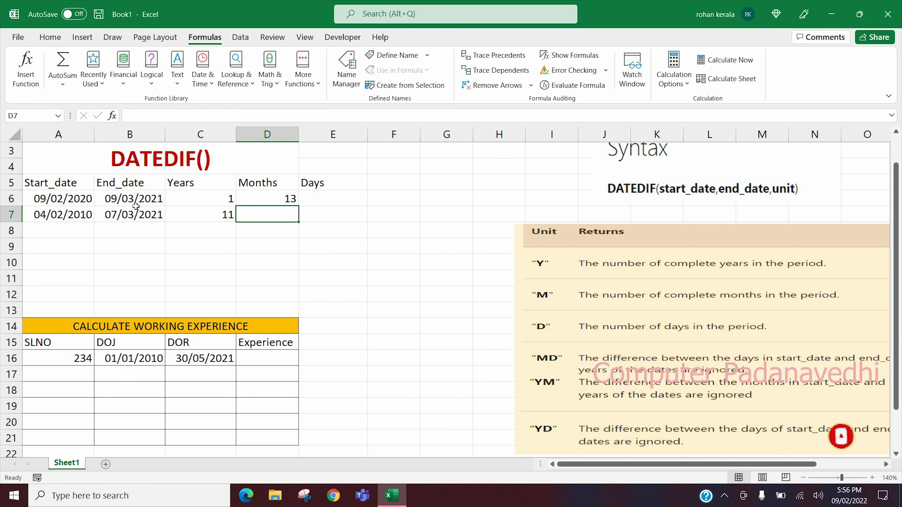
click(270, 198)
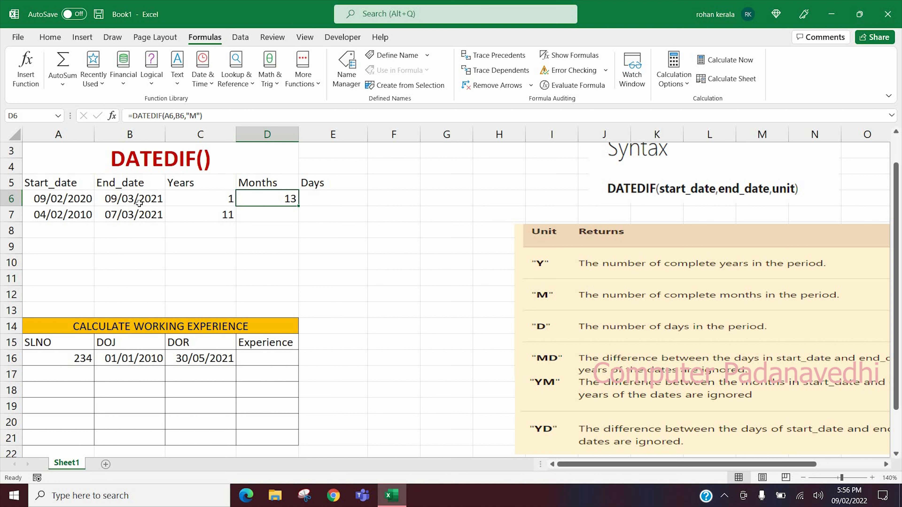
drag(298, 206, 280, 216)
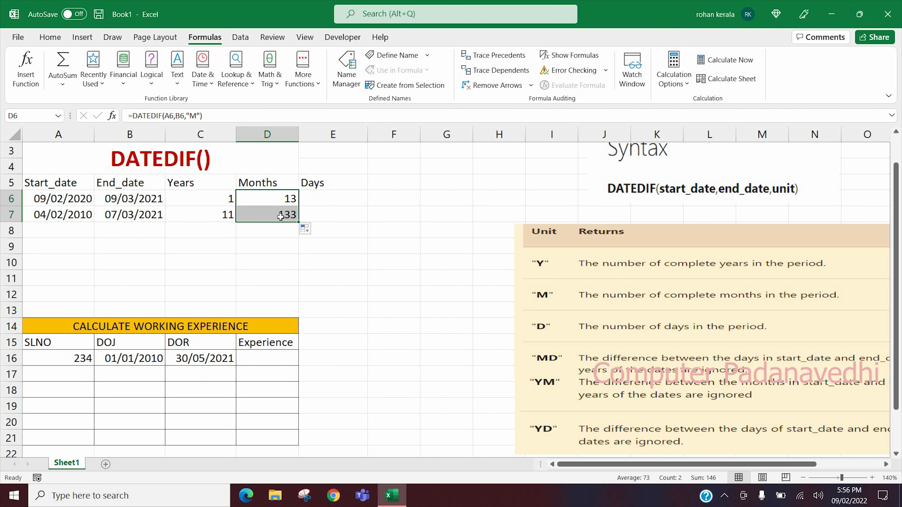
Step: Calculate the number of days in E6 with =DATEDIF(A6,B6,"D") and fill the formula down to E7
key(Right)
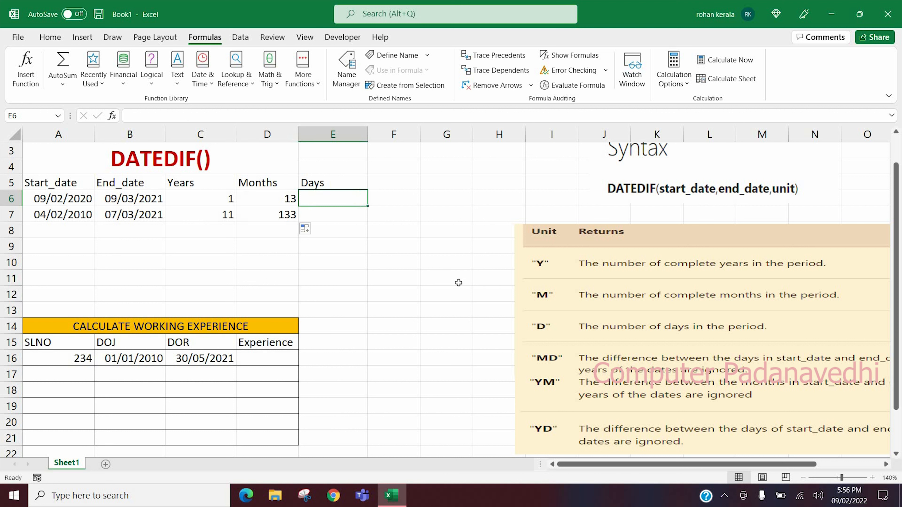
text(=)
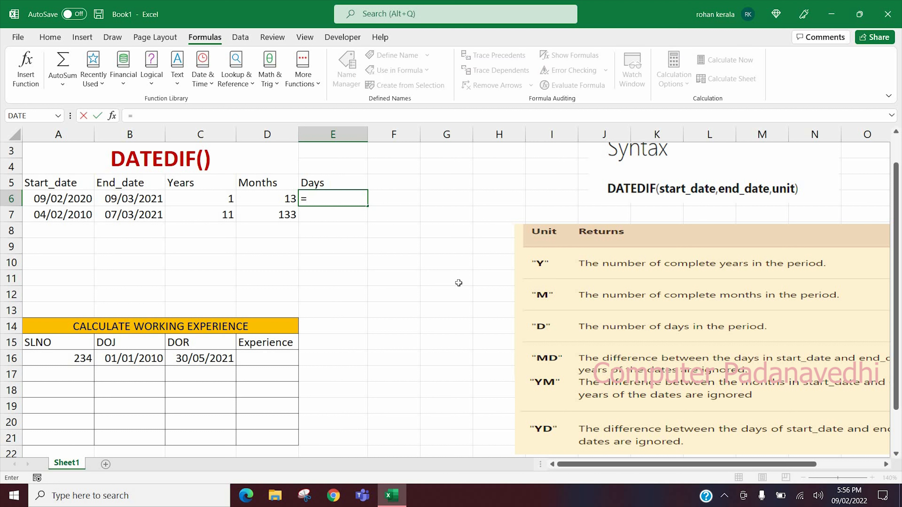
text(DATE)
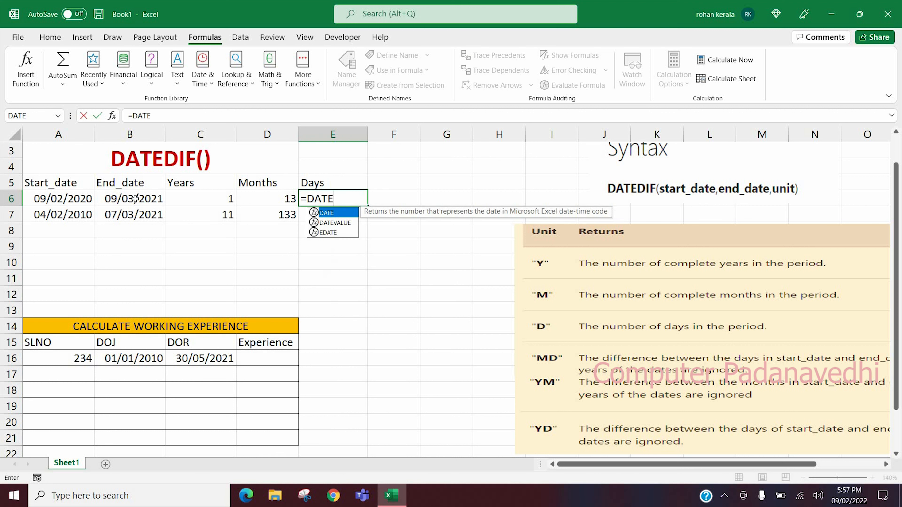
text(DIF()
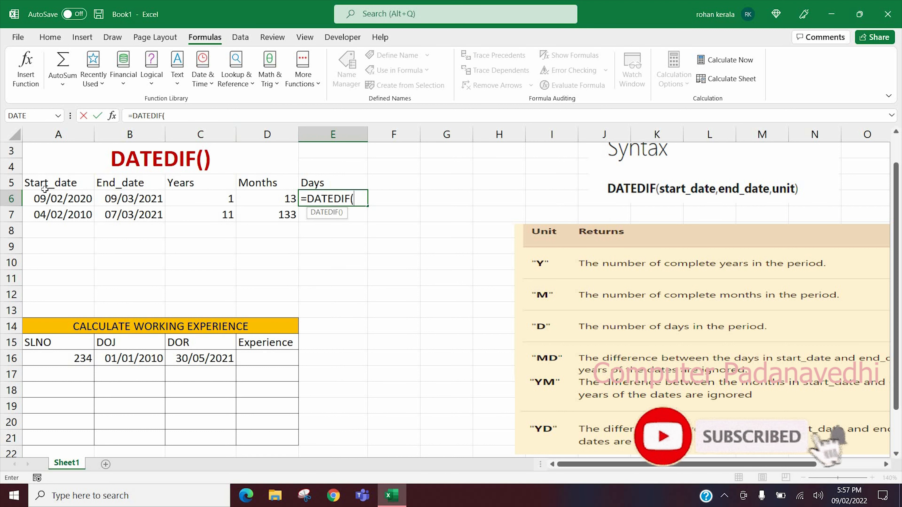
click(46, 198)
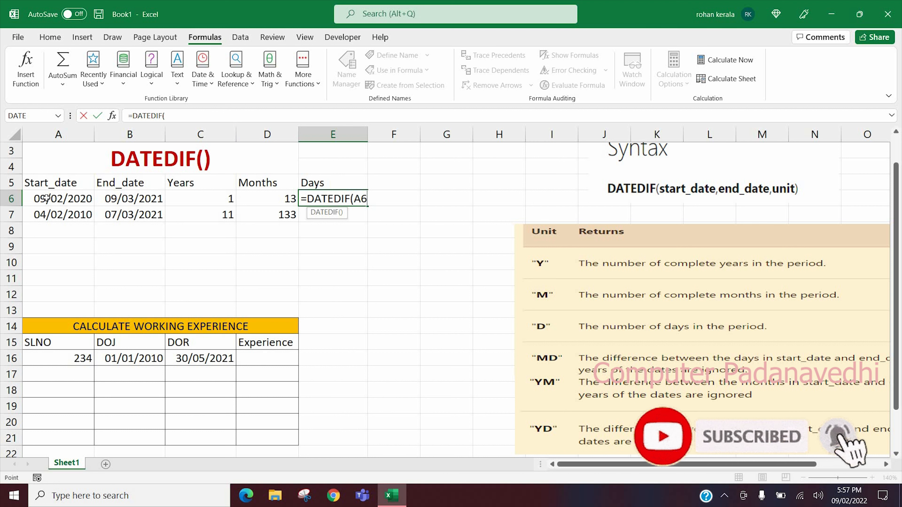
text(,)
click(112, 201)
text(,)
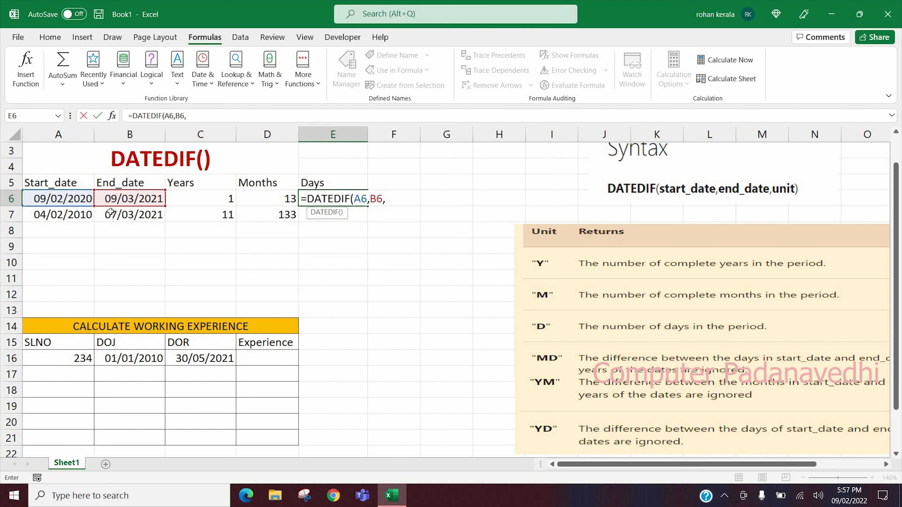
text("D)
key(Return)
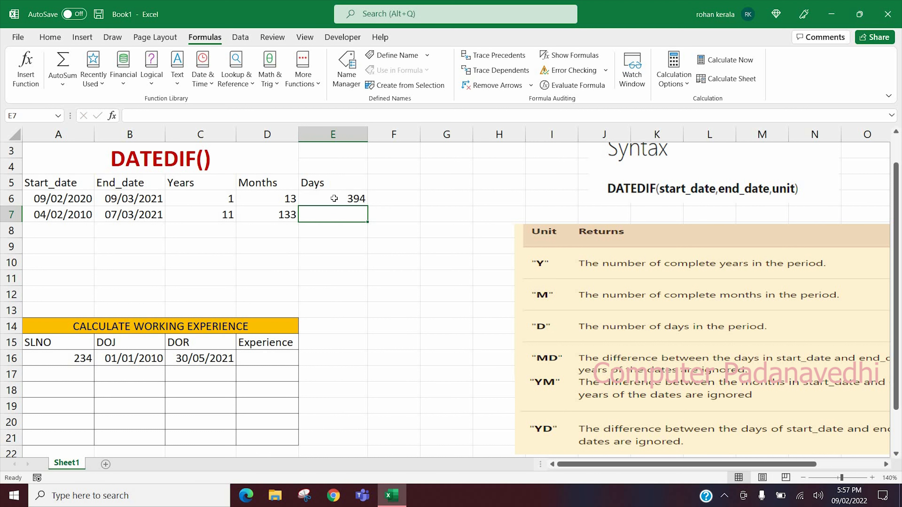
click(366, 205)
drag(367, 217, 369, 227)
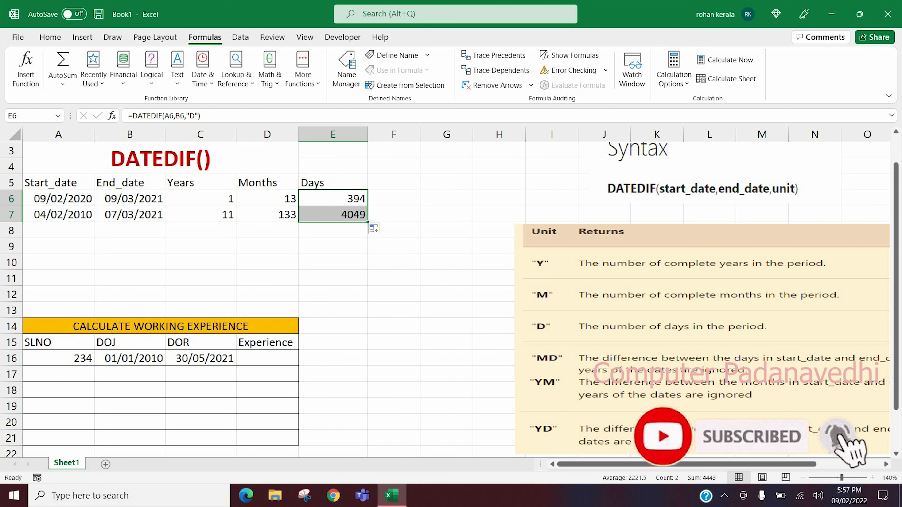
Step: Try the "YD" unit in the E6 DATEDIF formula to count the days while ignoring the years
mouse_move(709, 466)
mouse_down()
mouse_move(753, 466)
mouse_move(693, 469)
mouse_up()
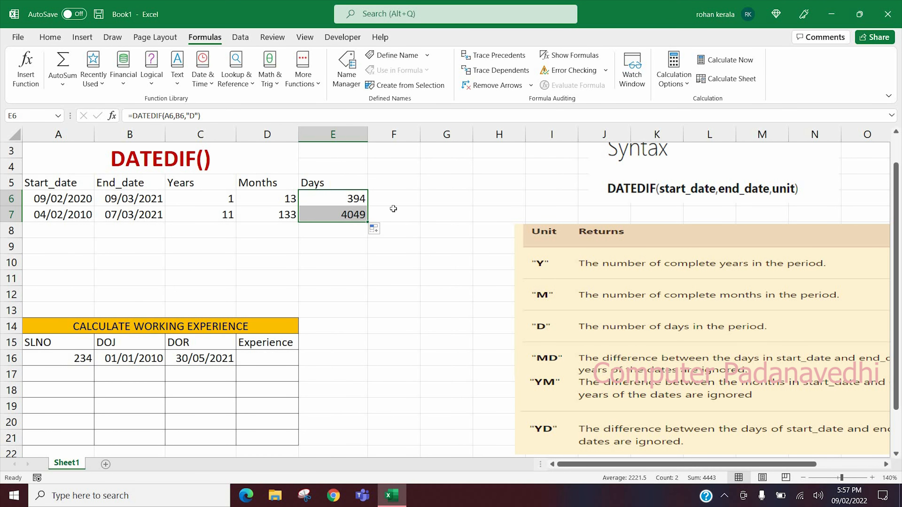
click(354, 199)
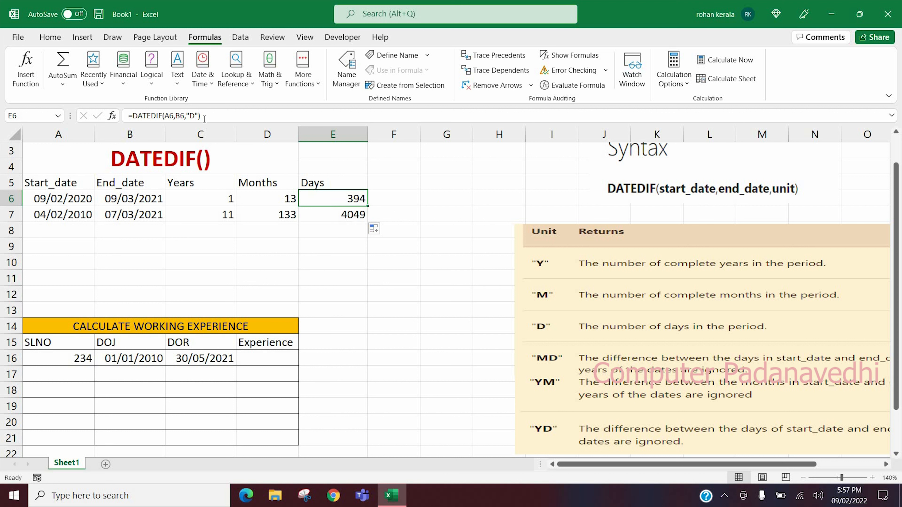
click(190, 116)
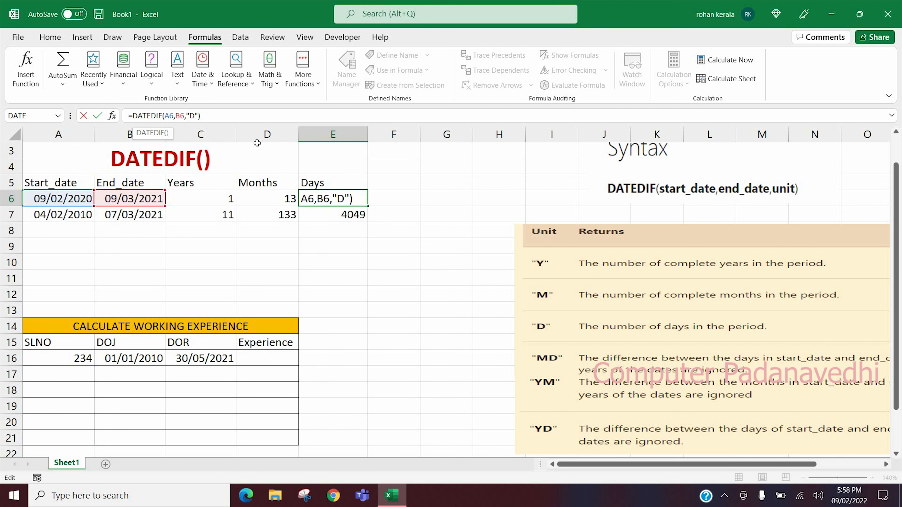
text(Y)
key(Return)
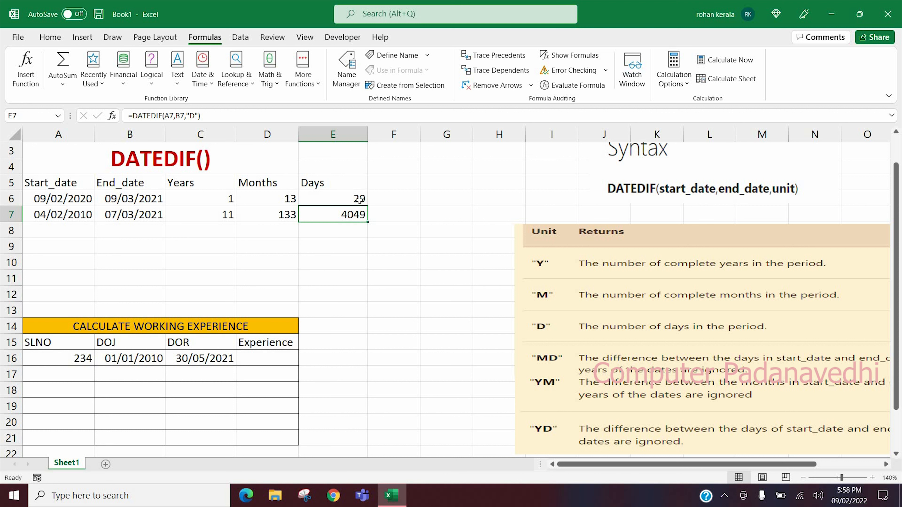
key(Up)
Step: Calculate the first employee's years of experience in D16 with =DATEDIF(B16,C16,"Y")& "YEARS"
click(267, 358)
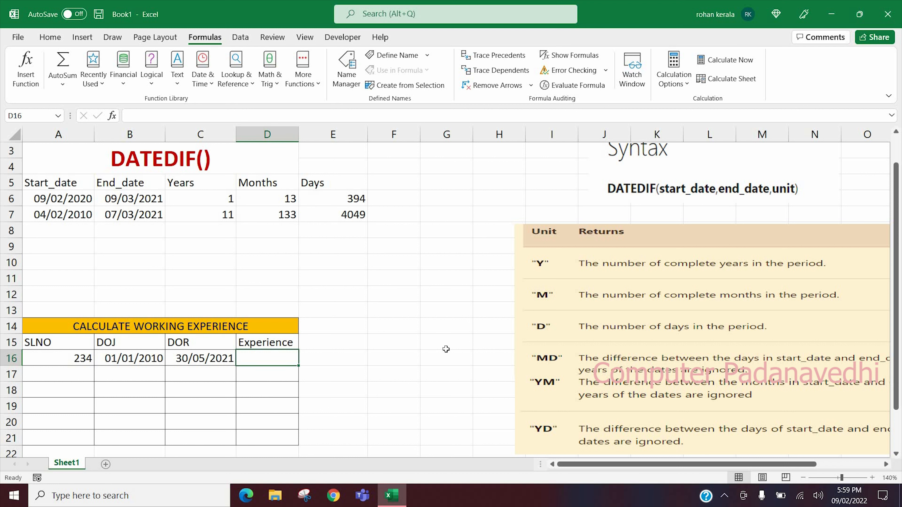
text(=DATE)
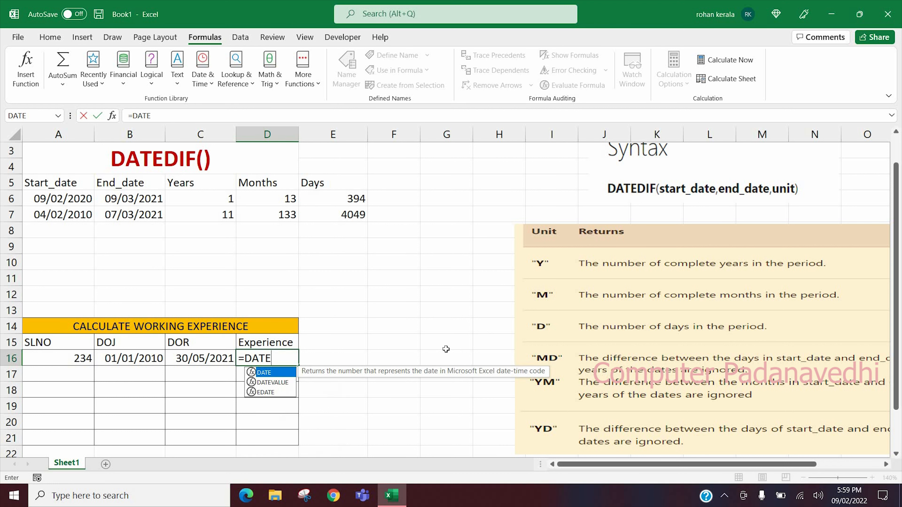
text(DIF()
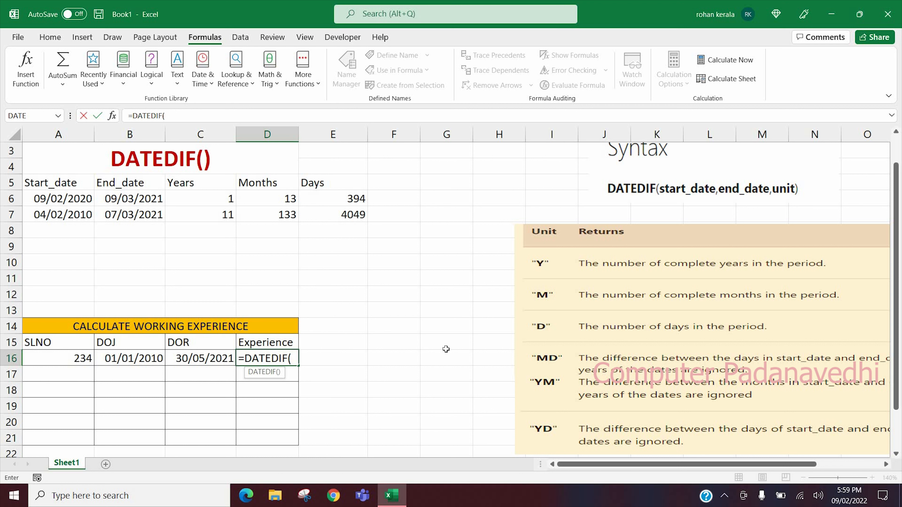
click(154, 357)
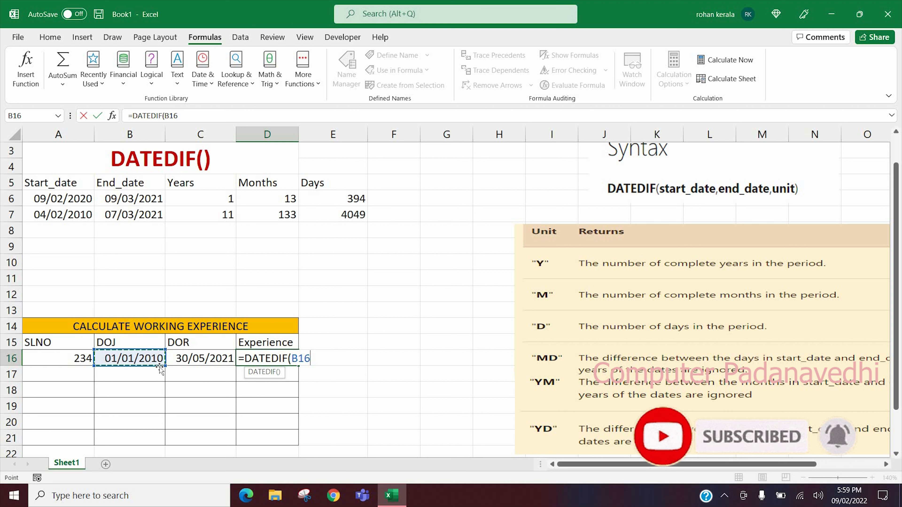
text(,)
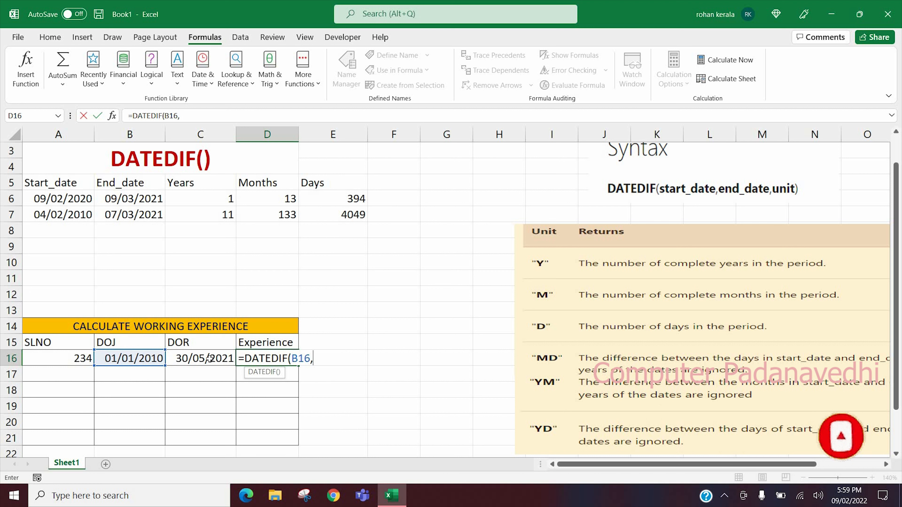
click(209, 357)
text(,)
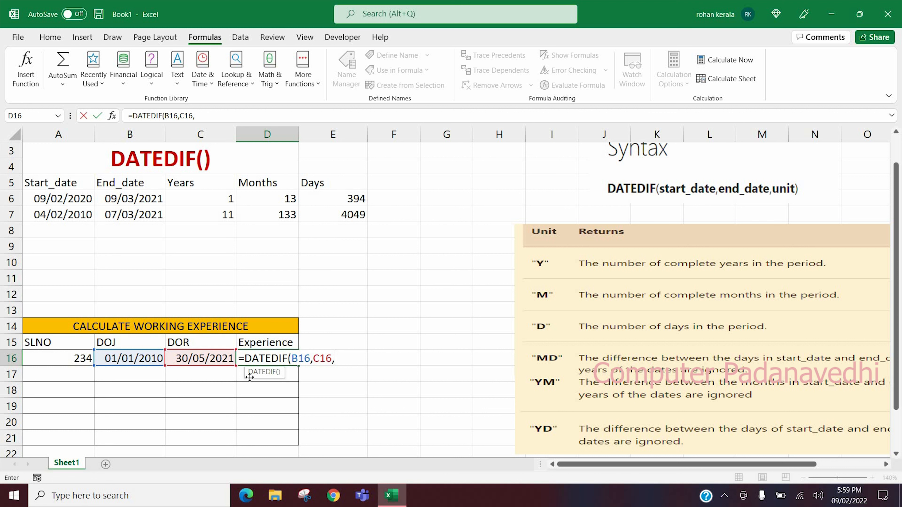
text("Y"))
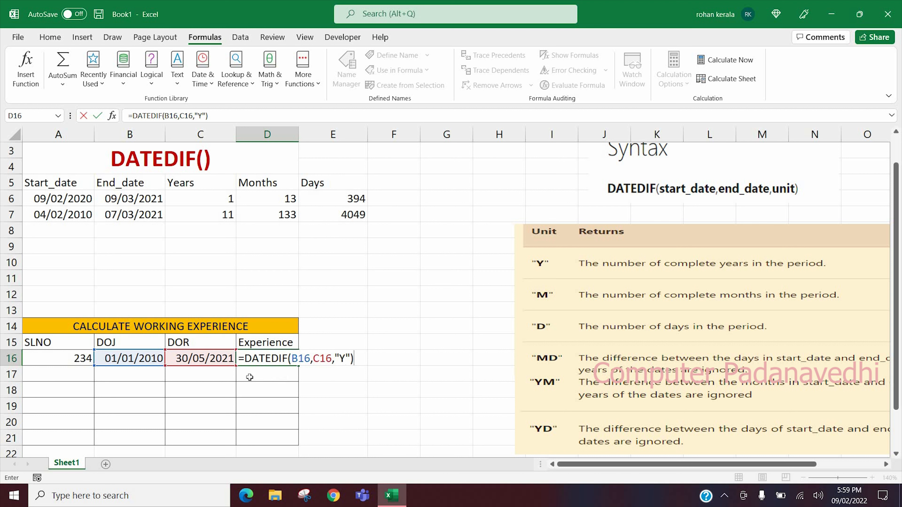
text(&"YEARS")
key(Return)
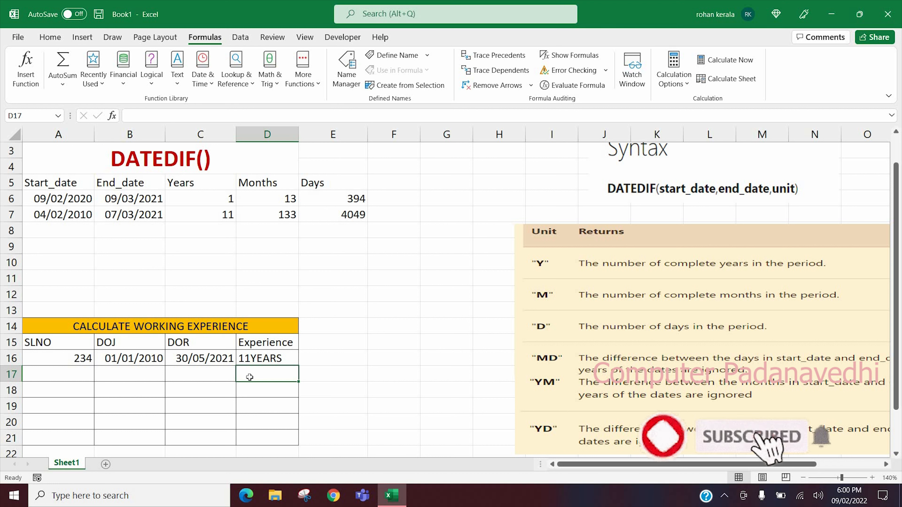
Step: Extend the D16 experience formula with & DATEDIF(B16,C16,"M")& "MONTHS" to include the months
click(250, 358)
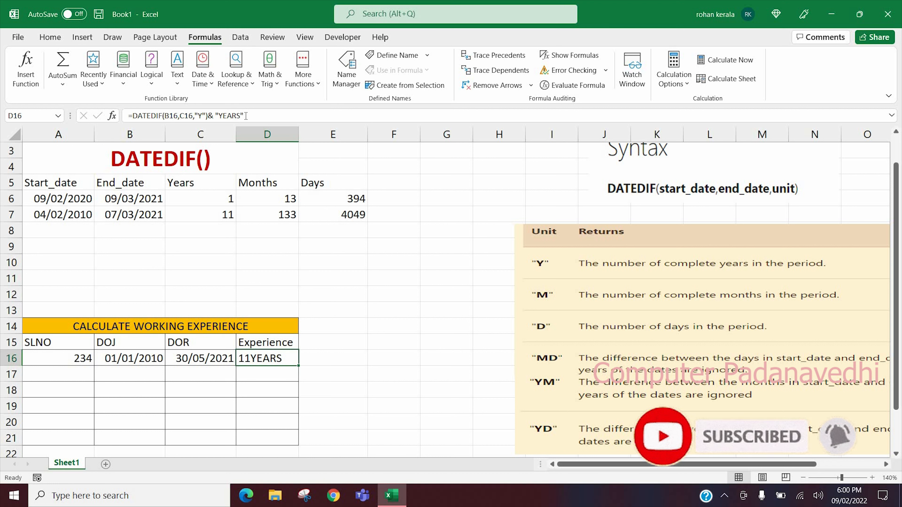
click(370, 116)
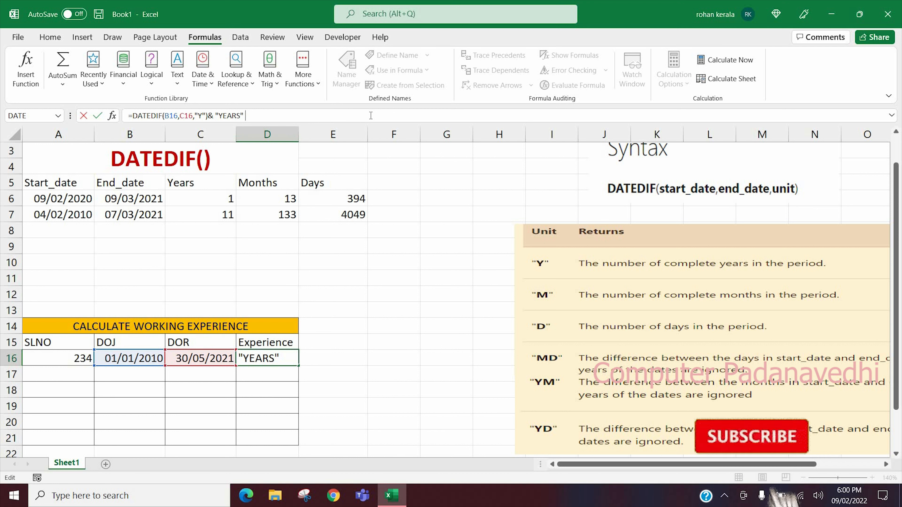
text(&)
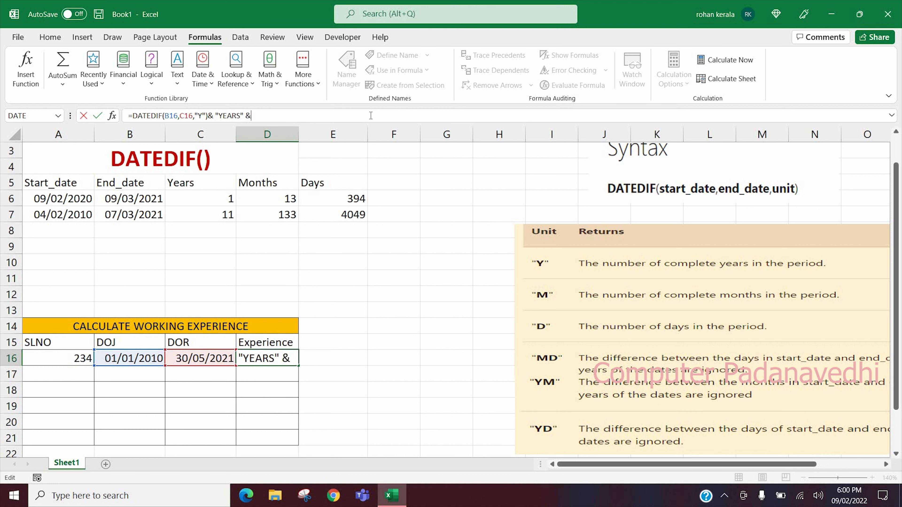
text( DATE)
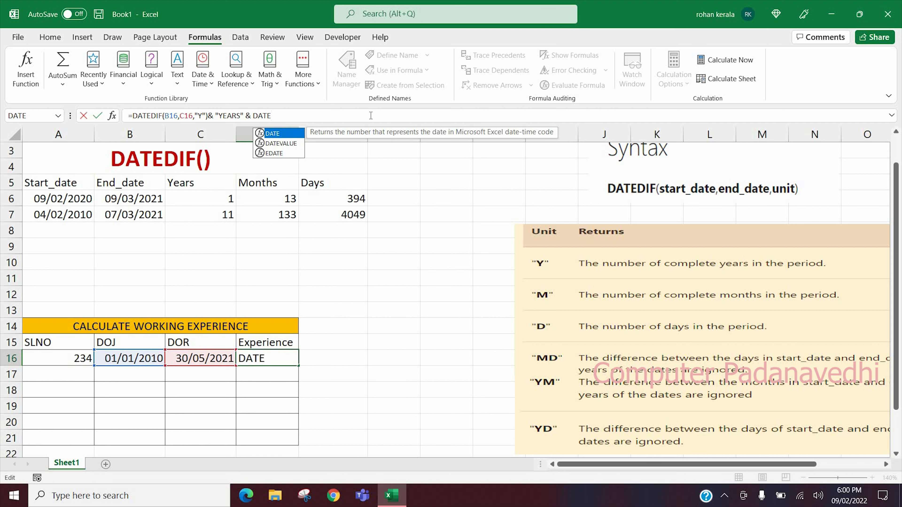
text(DIF)
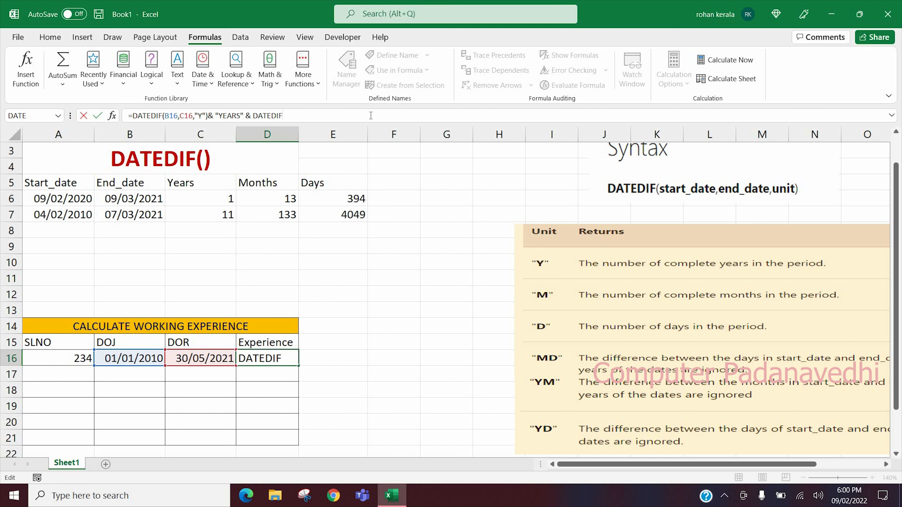
text(()
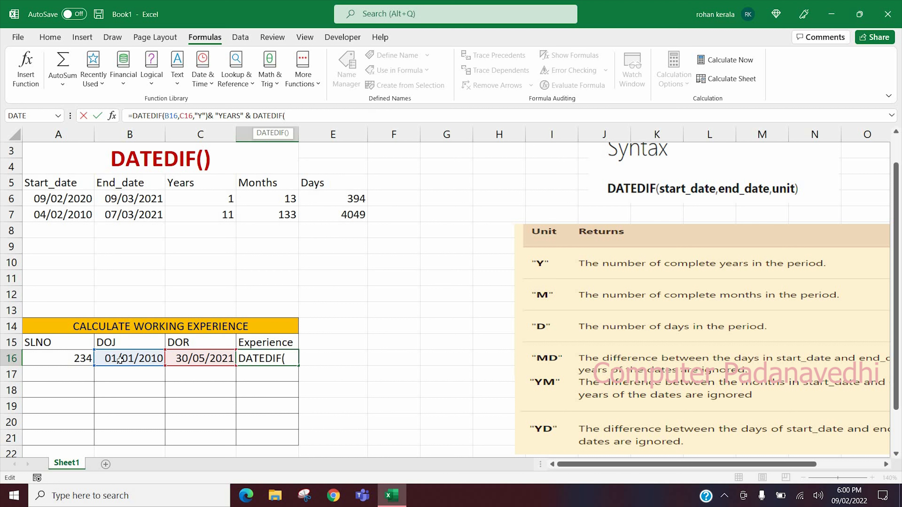
click(129, 358)
text(,)
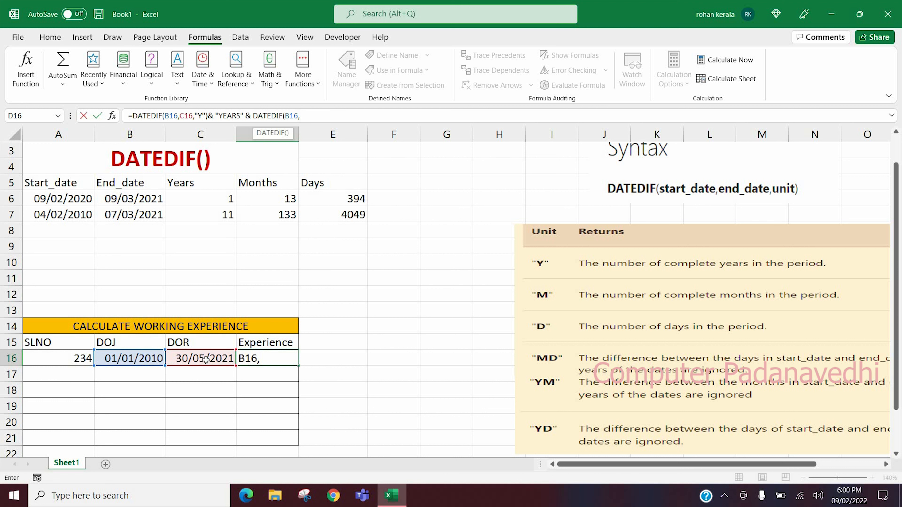
click(205, 359)
text(,)
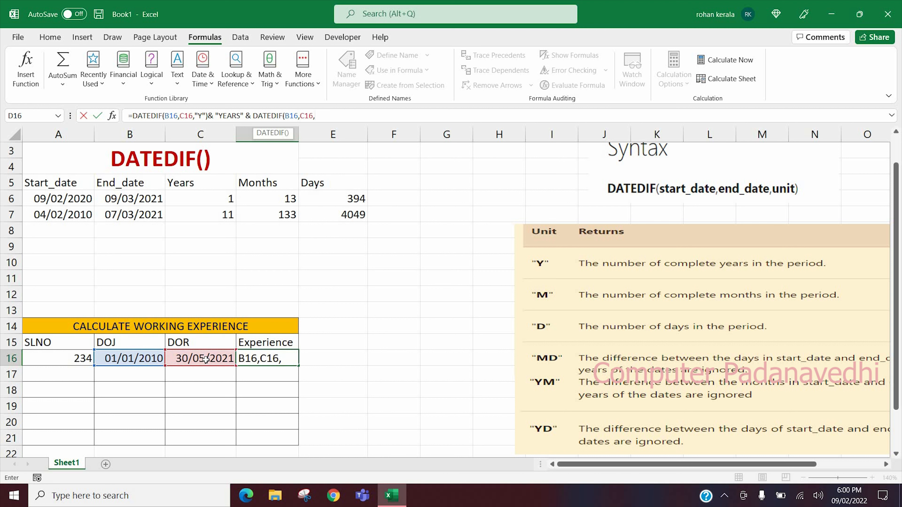
text("M"))
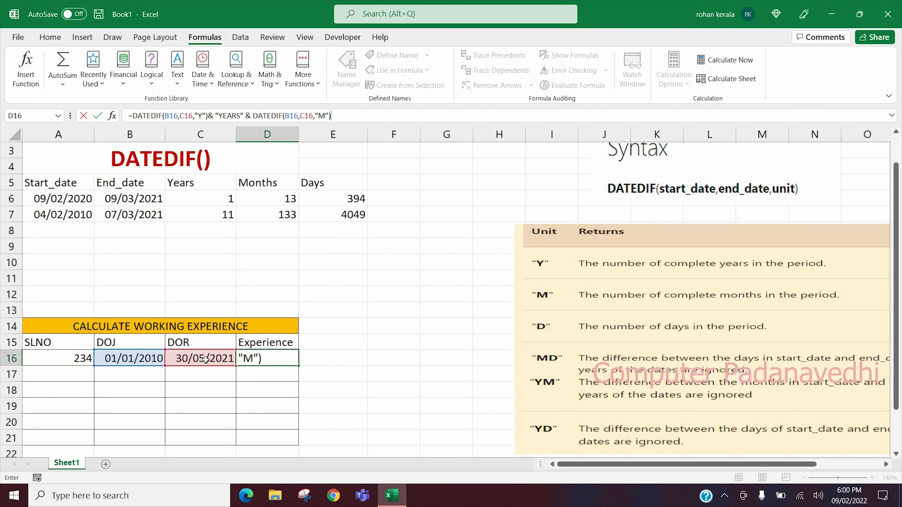
text(& "MONTHS )
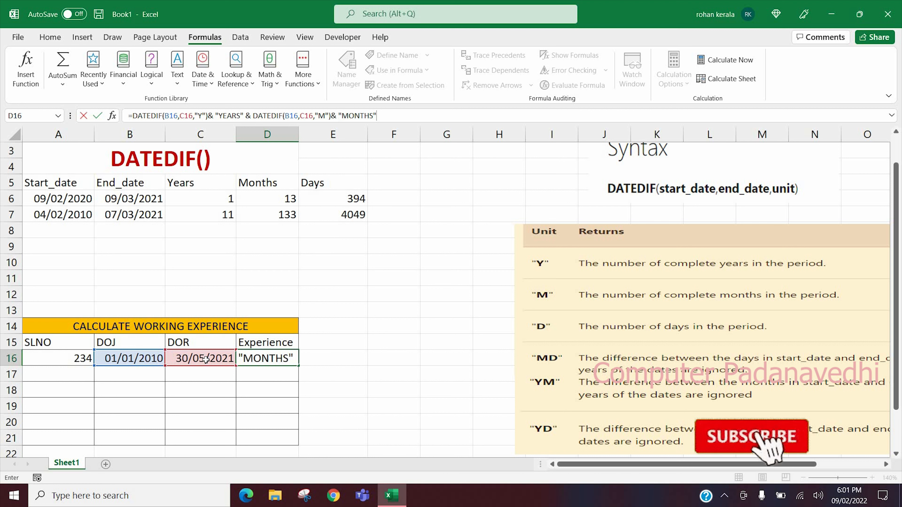
Step: Extend the D16 experience formula with & DATEDIF(B16,C16,"D")& "DAYS" to include the days
text( &)
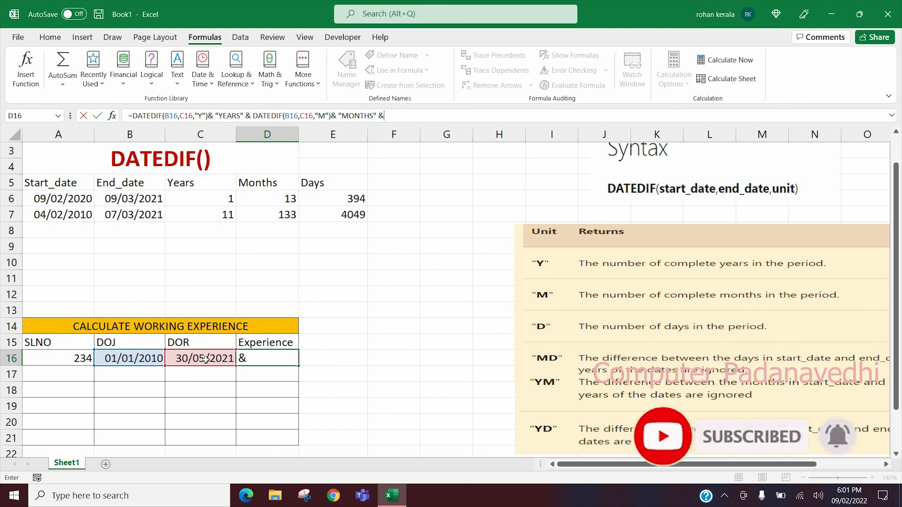
text(DATED)
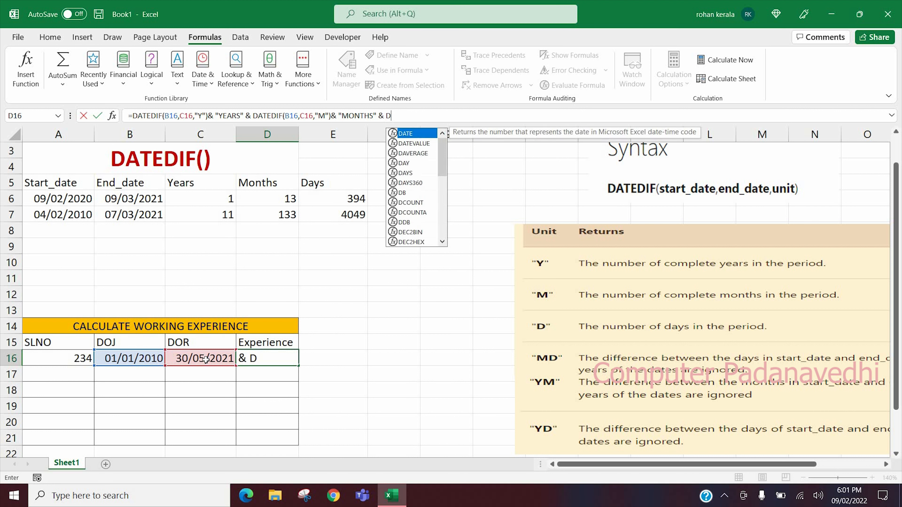
text(IF()
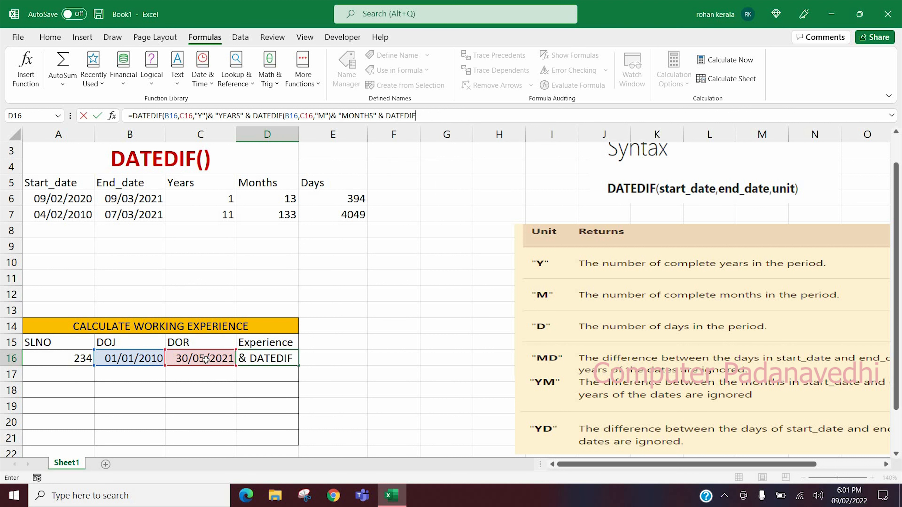
click(129, 359)
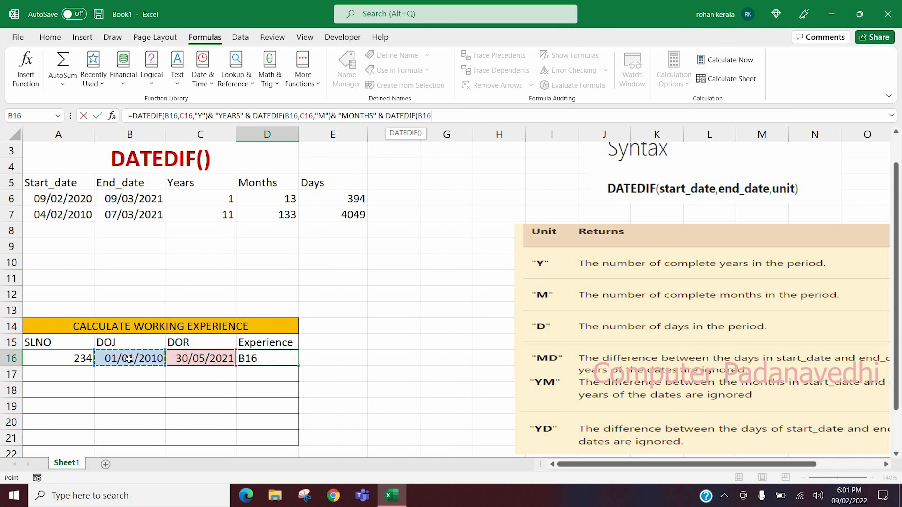
text(,)
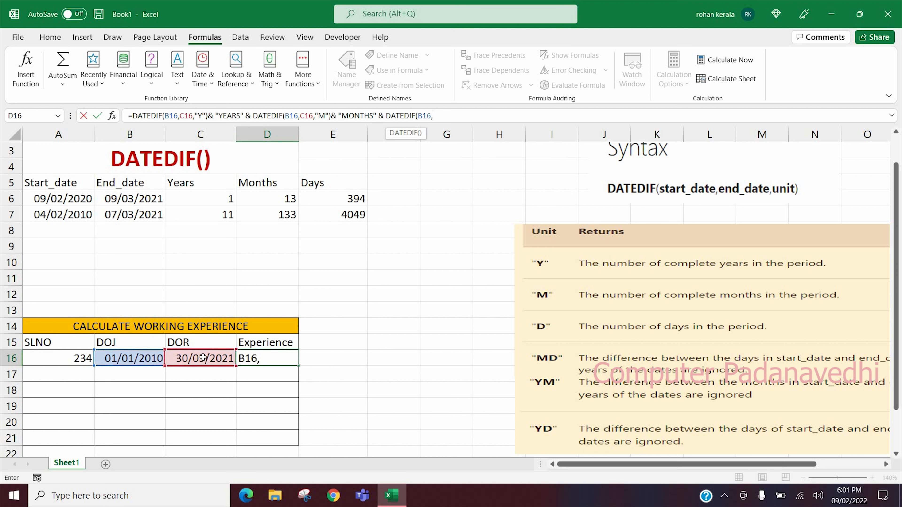
click(203, 358)
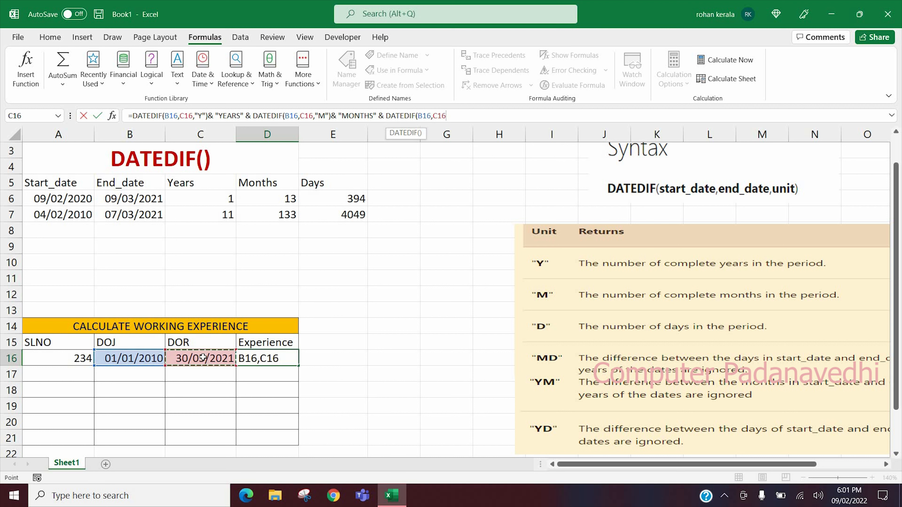
text(,"D"))
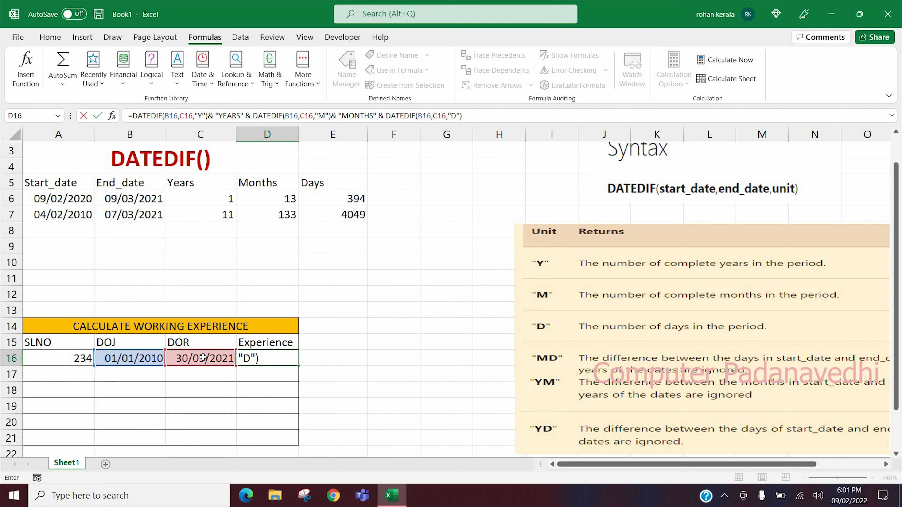
text(& "DAYS)
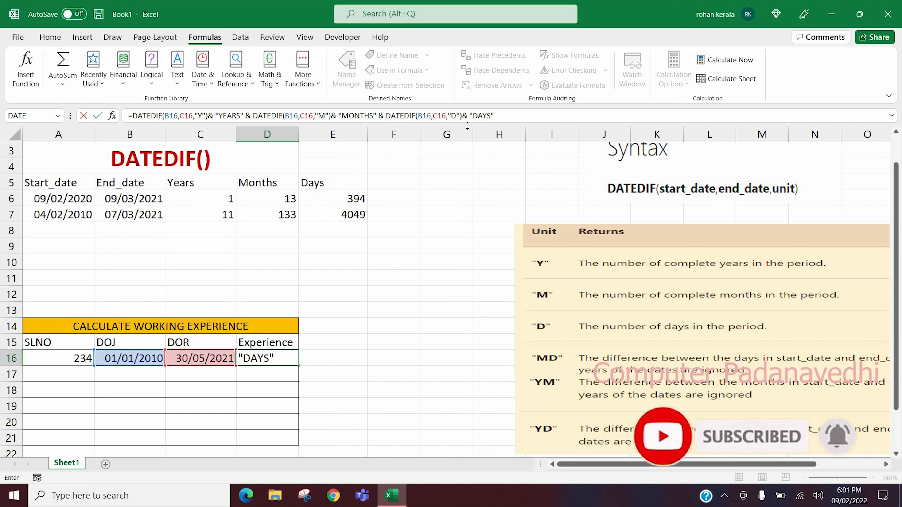
key(Return)
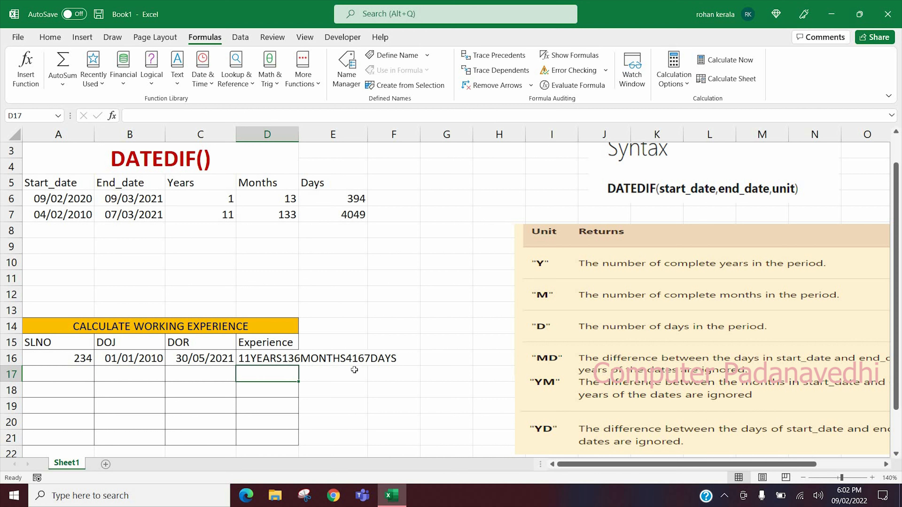
Step: Insert a space before YEARS, MONTHS and DAYS inside the text labels of the D16 formula
click(269, 359)
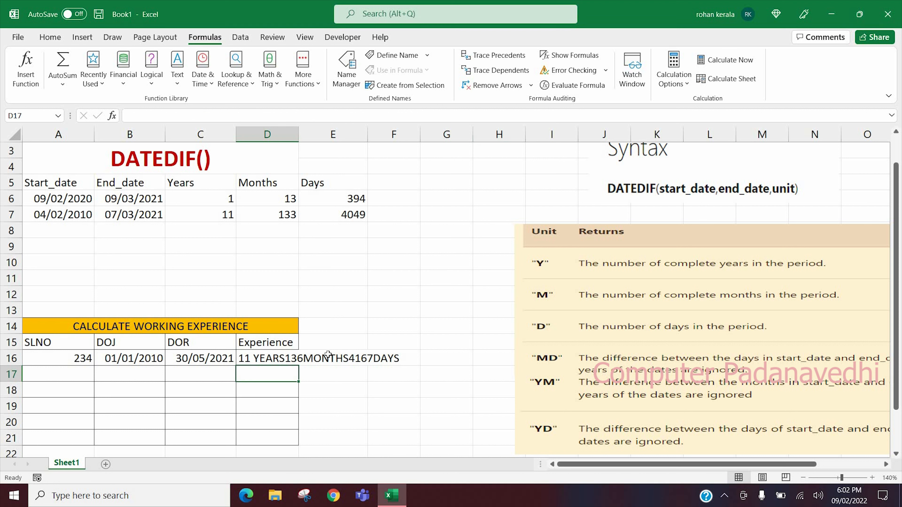
click(291, 358)
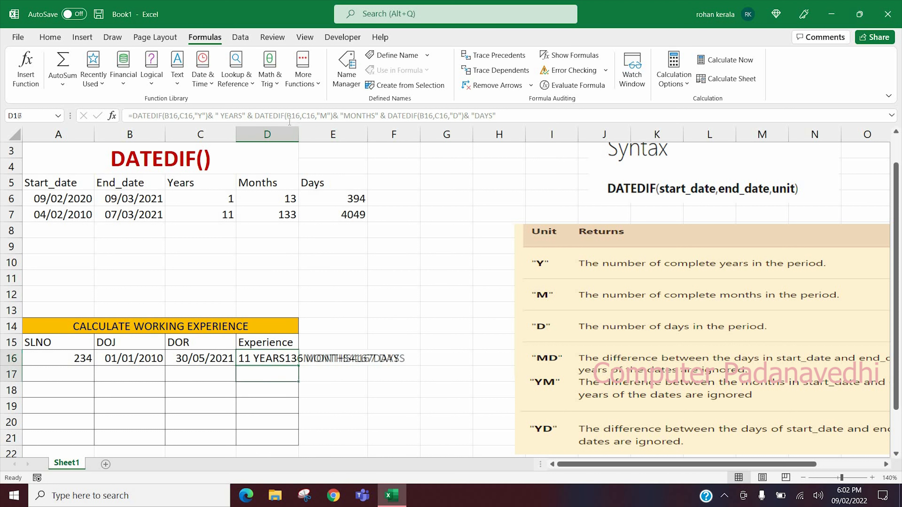
key(Return)
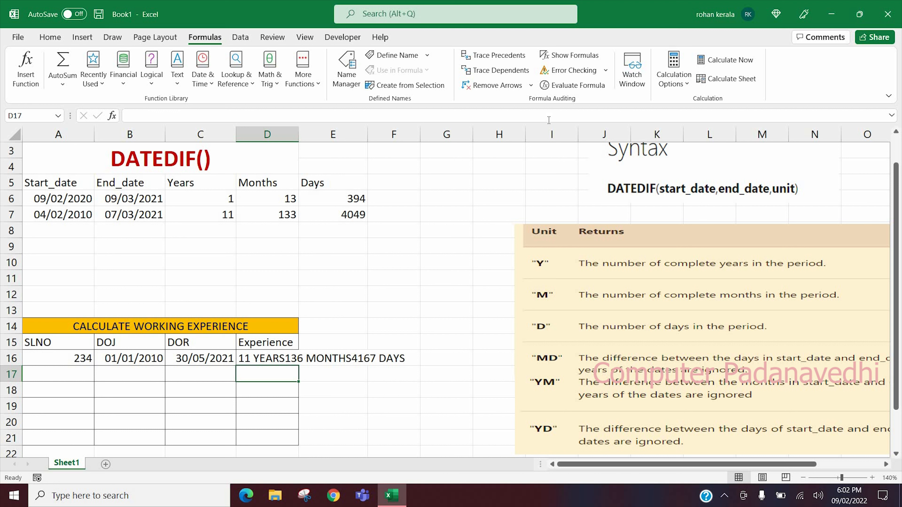
Step: Enter the second employee's joining date 3-6-2012 in B17 and retirement date 23-5-2018 in C17
key(Left)
key(Left)
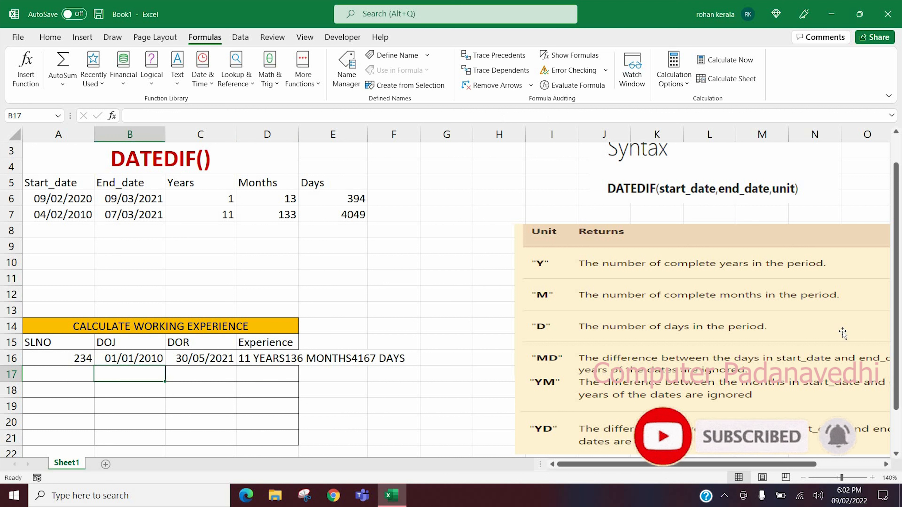
text(3-6)
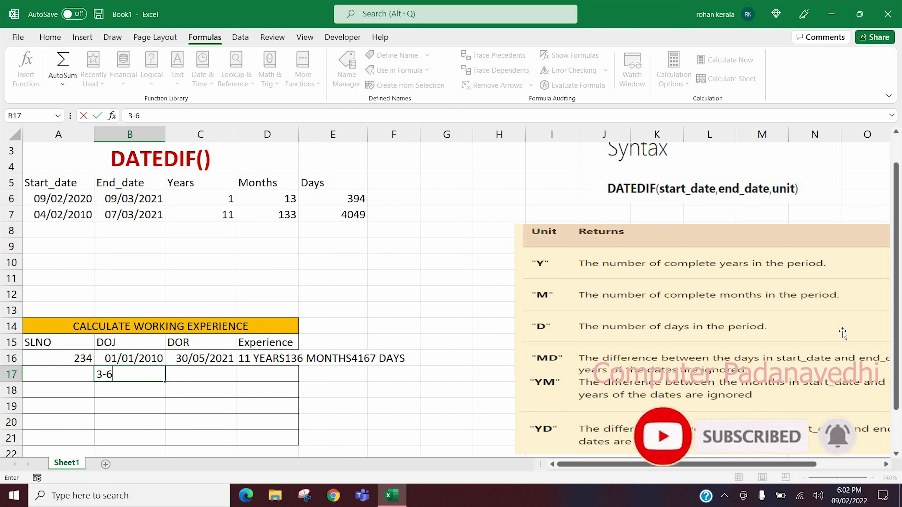
text(-2)
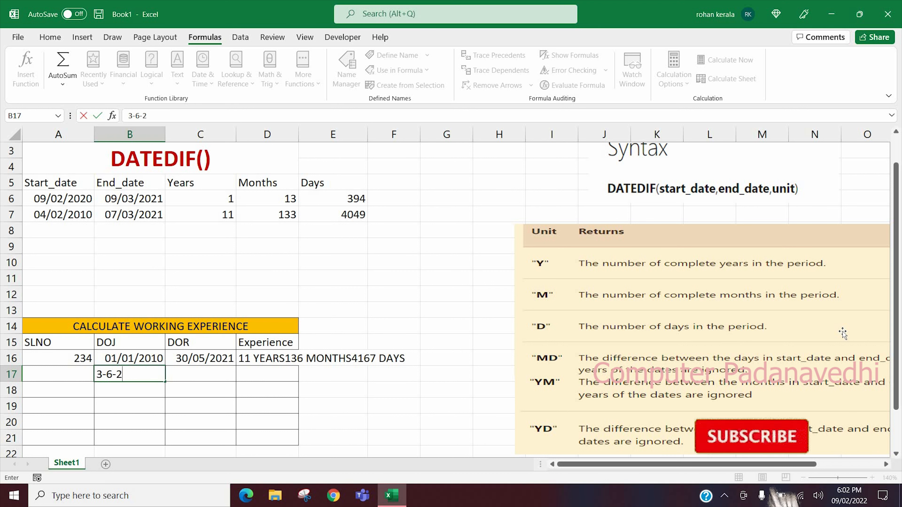
text(012)
key(Tab)
text(23)
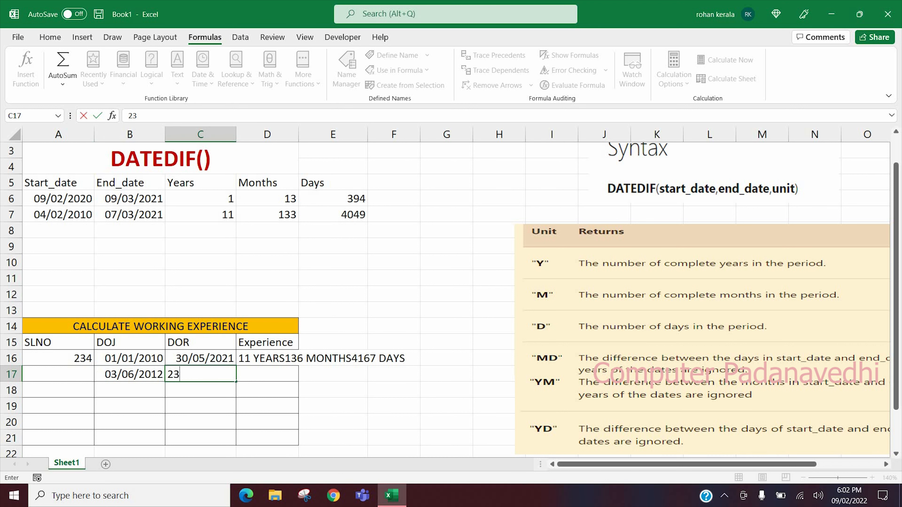
text(-5-2018)
key(Return)
Step: Fill the D16 experience formula down to D17 and autofit column D to its contents
click(293, 362)
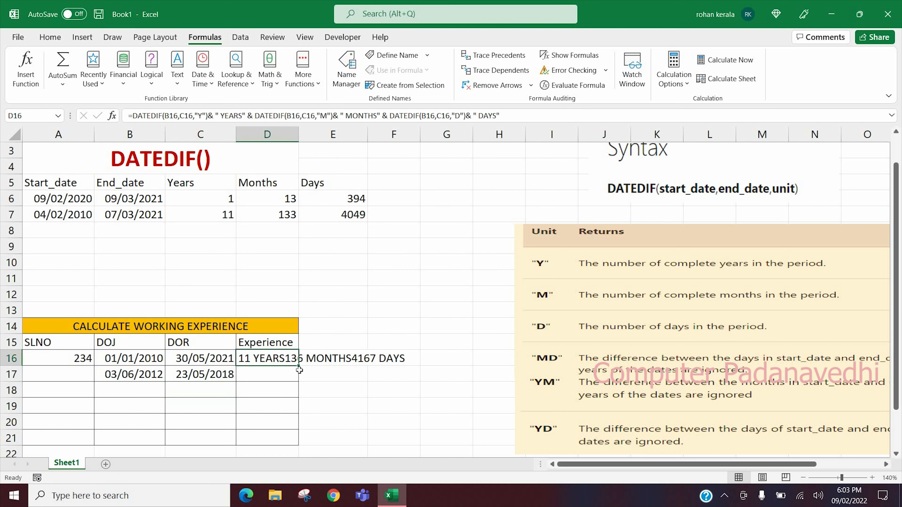
drag(298, 365, 312, 389)
click(355, 411)
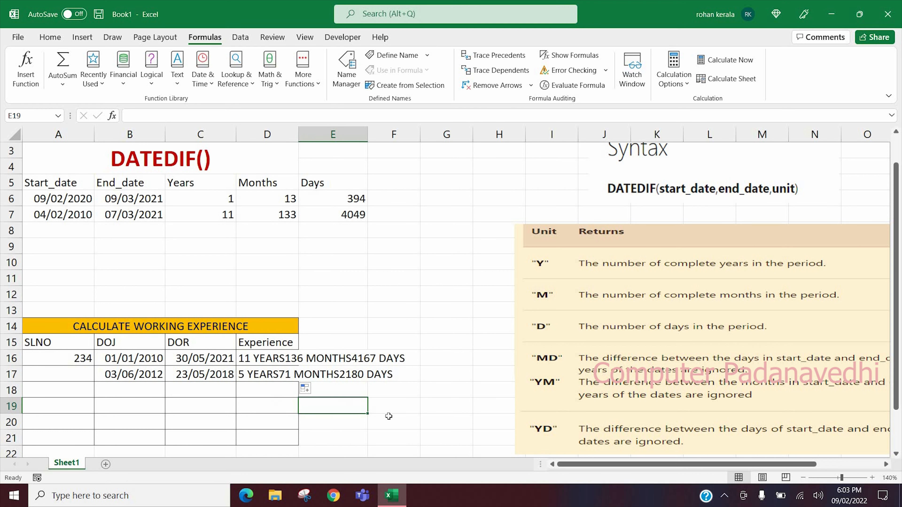
double_click(298, 135)
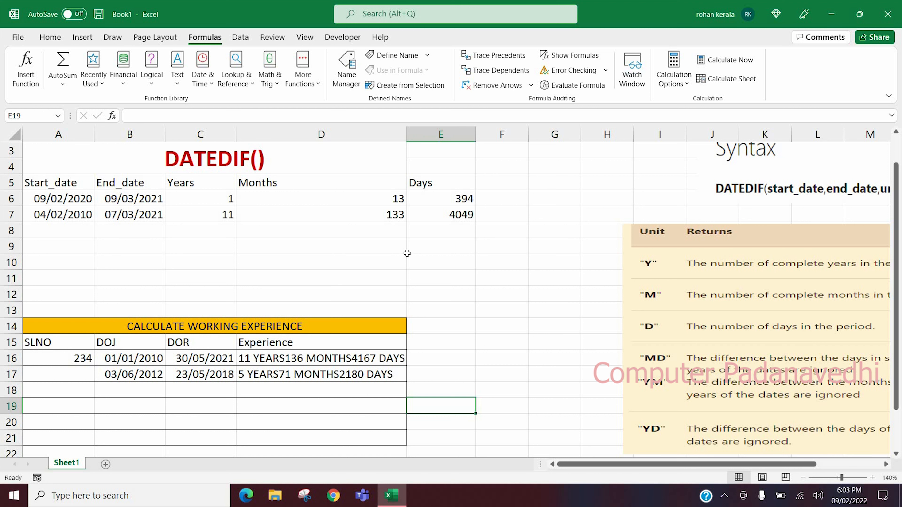
click(388, 263)
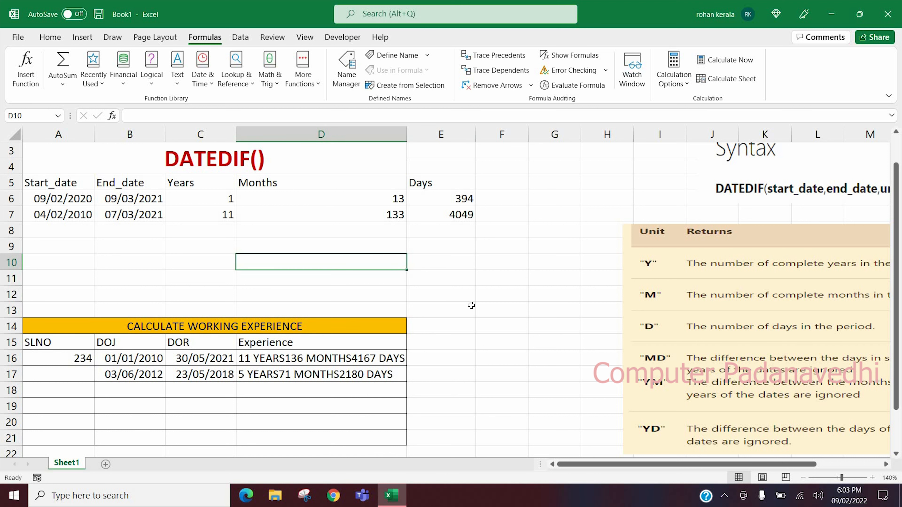
click(436, 282)
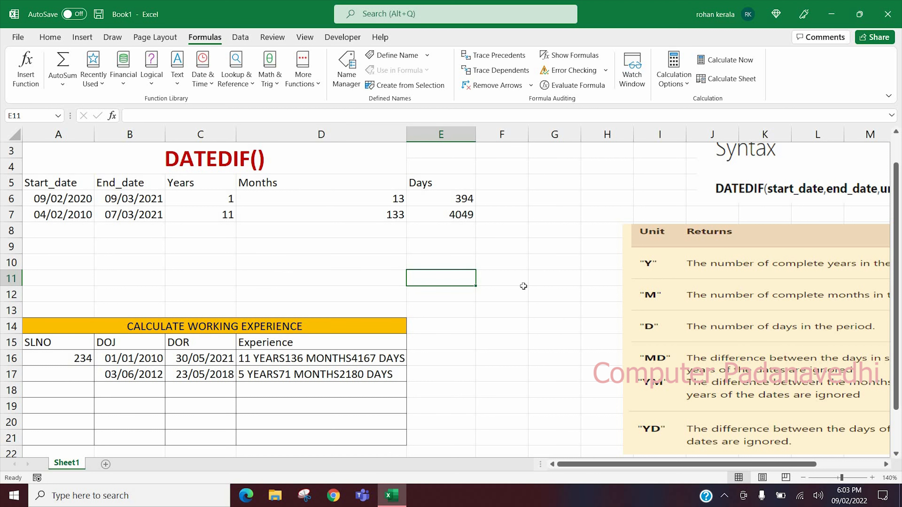